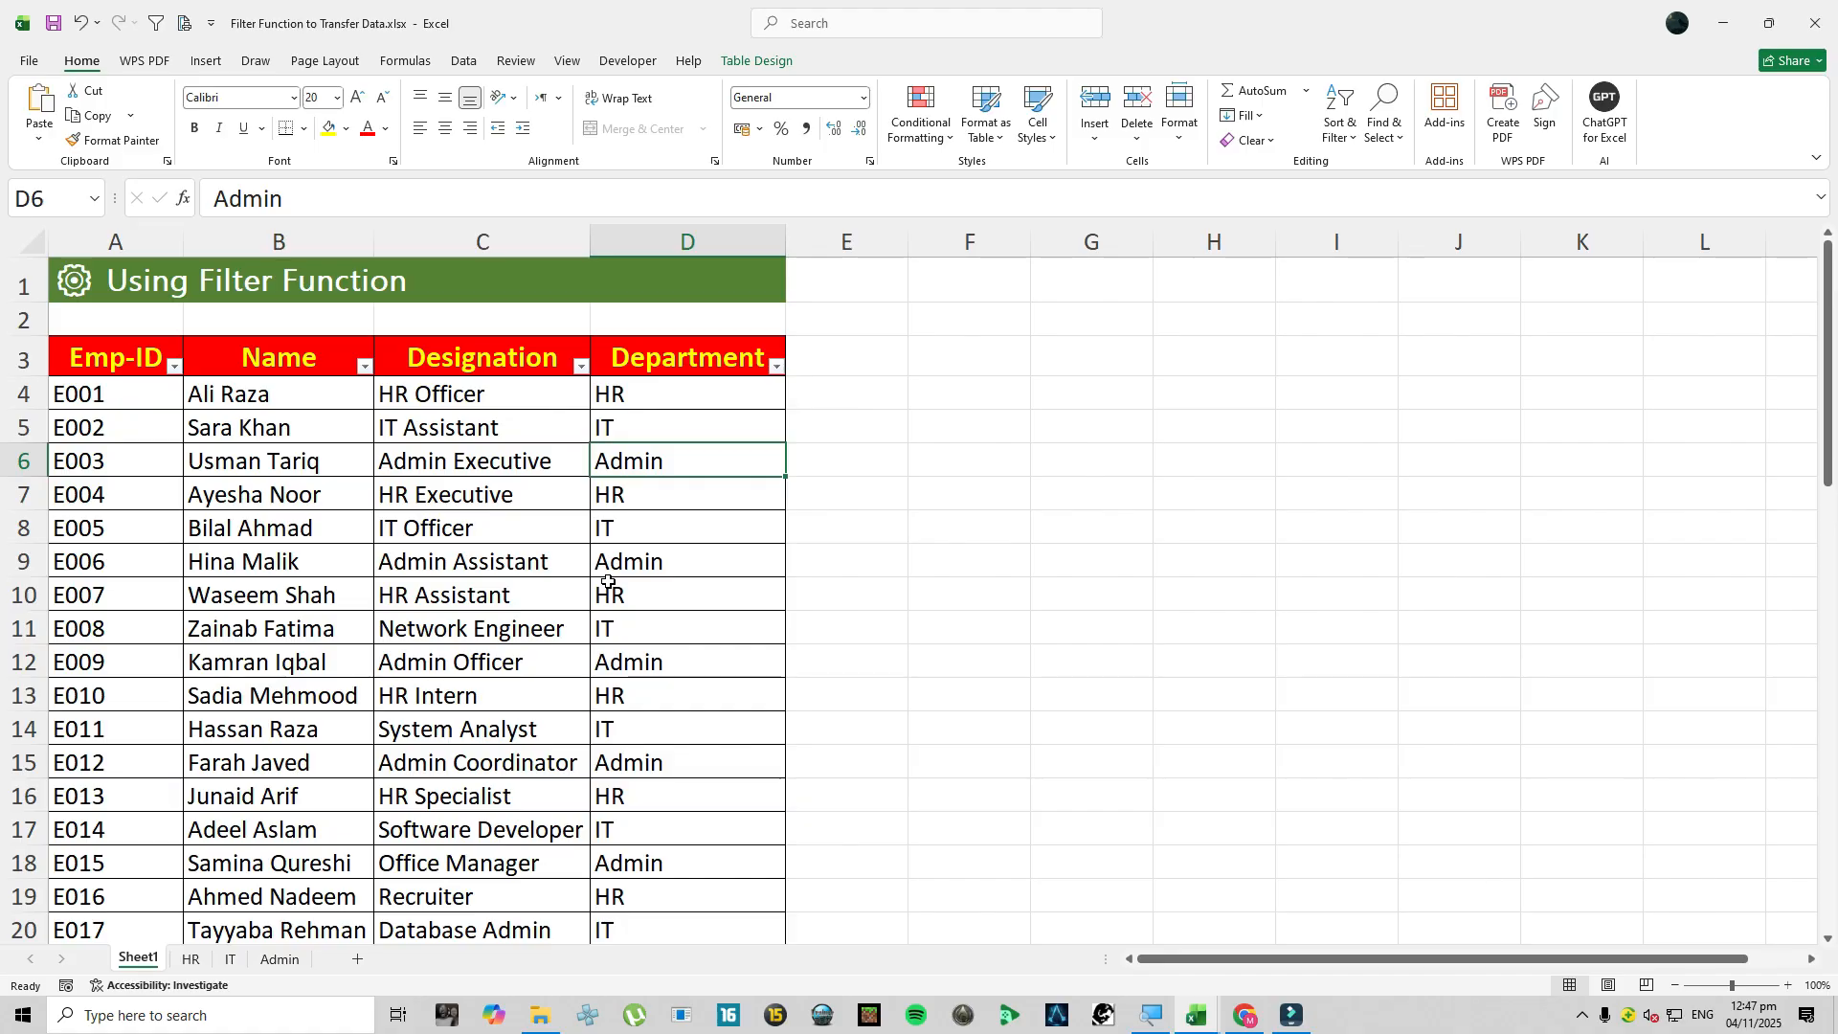
Review the employee table on Sheet1 and the empty Department template on the HR sheet
key(Up)
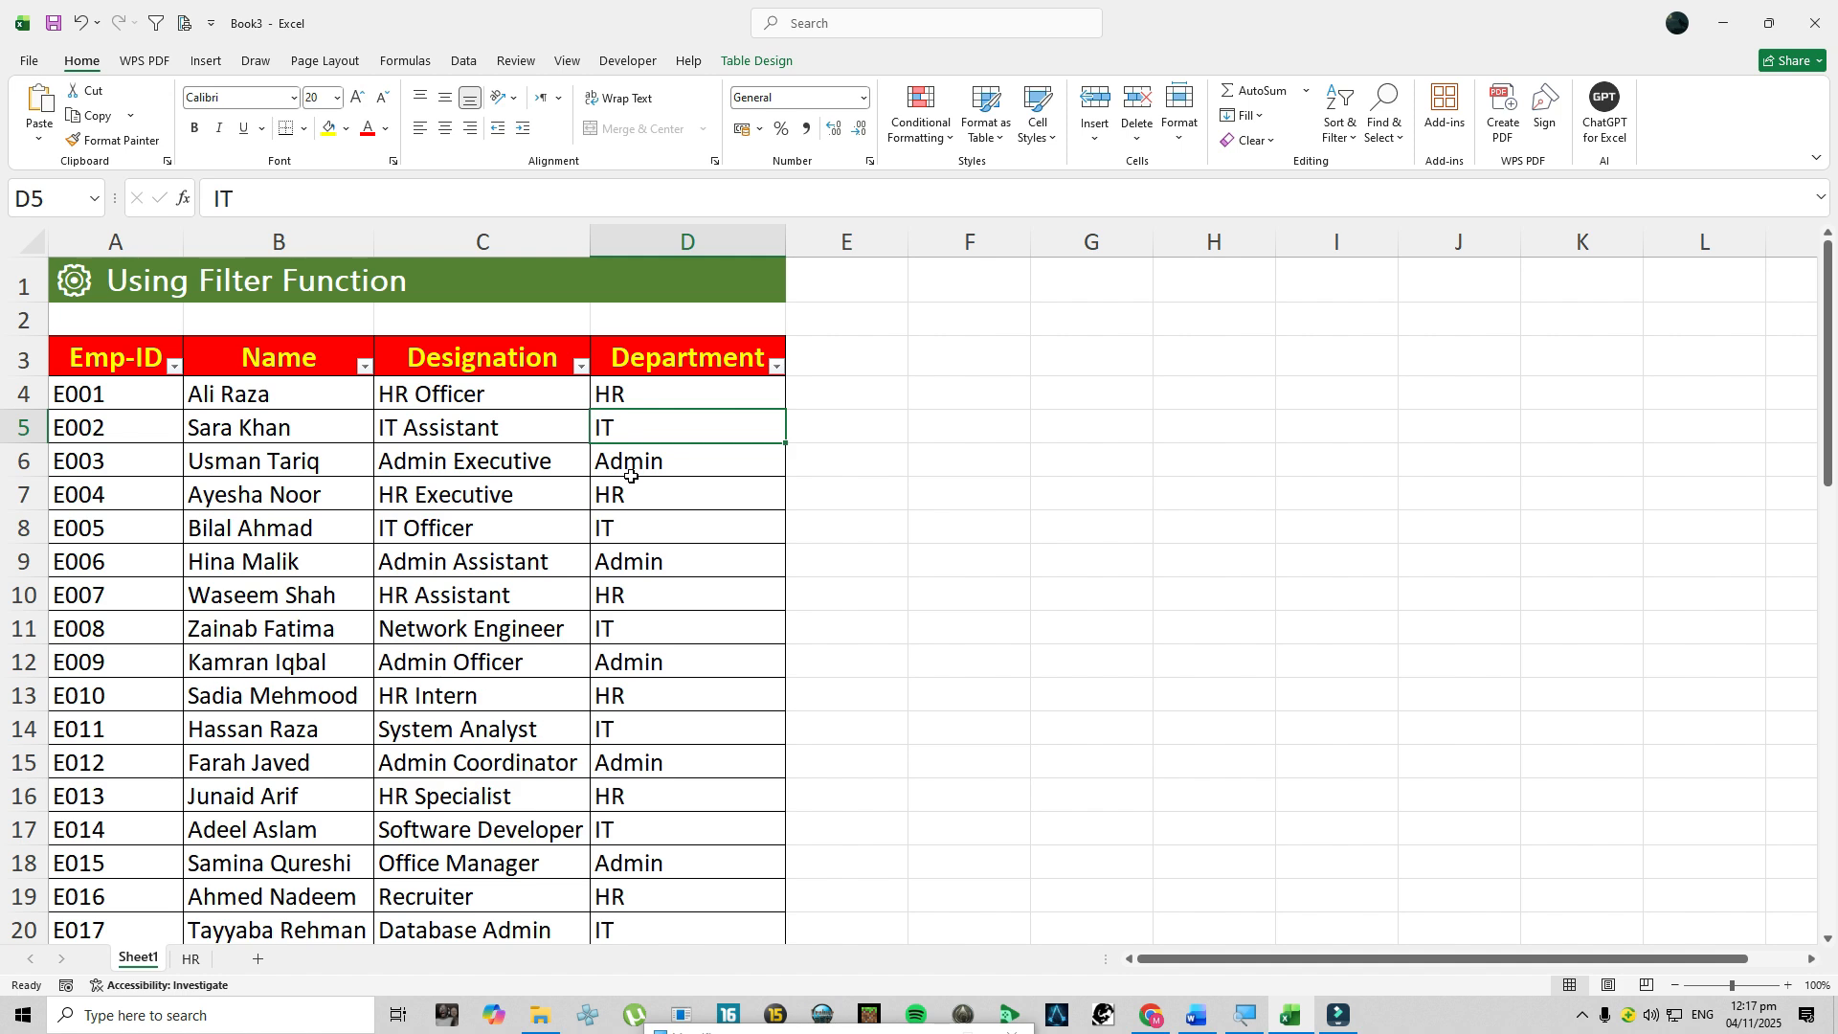
click(191, 960)
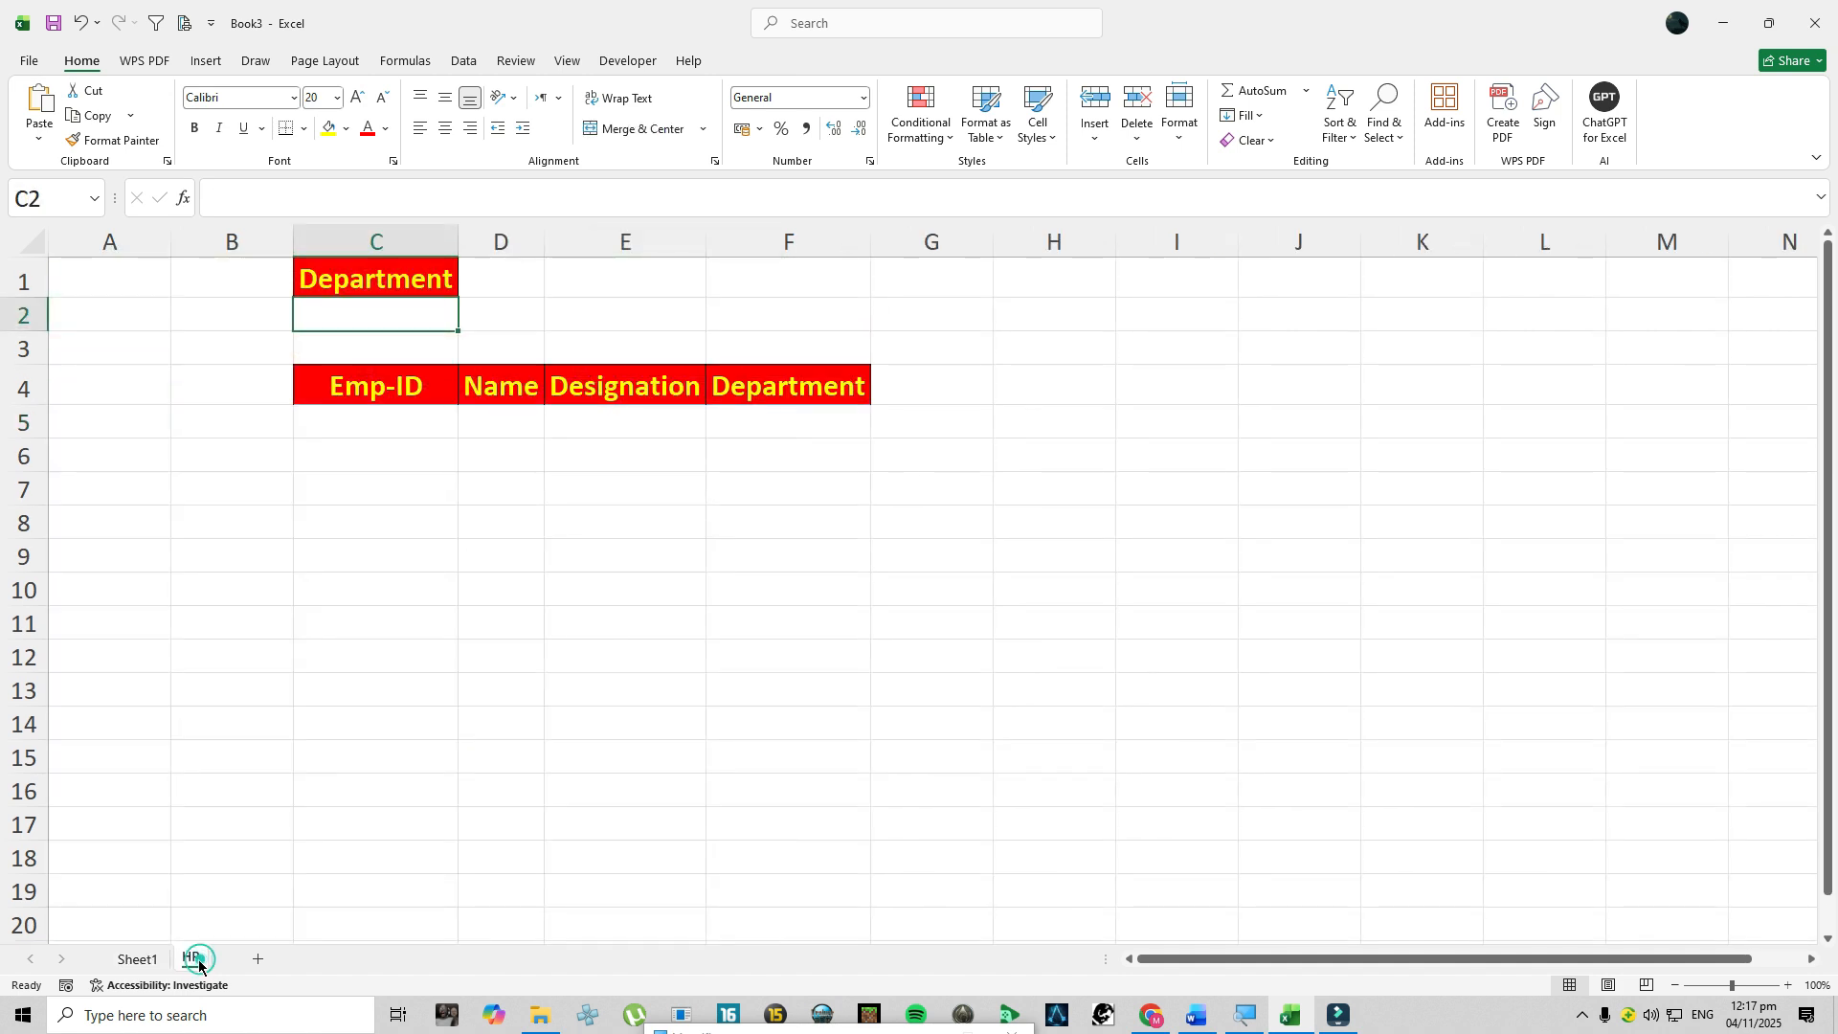
click(144, 960)
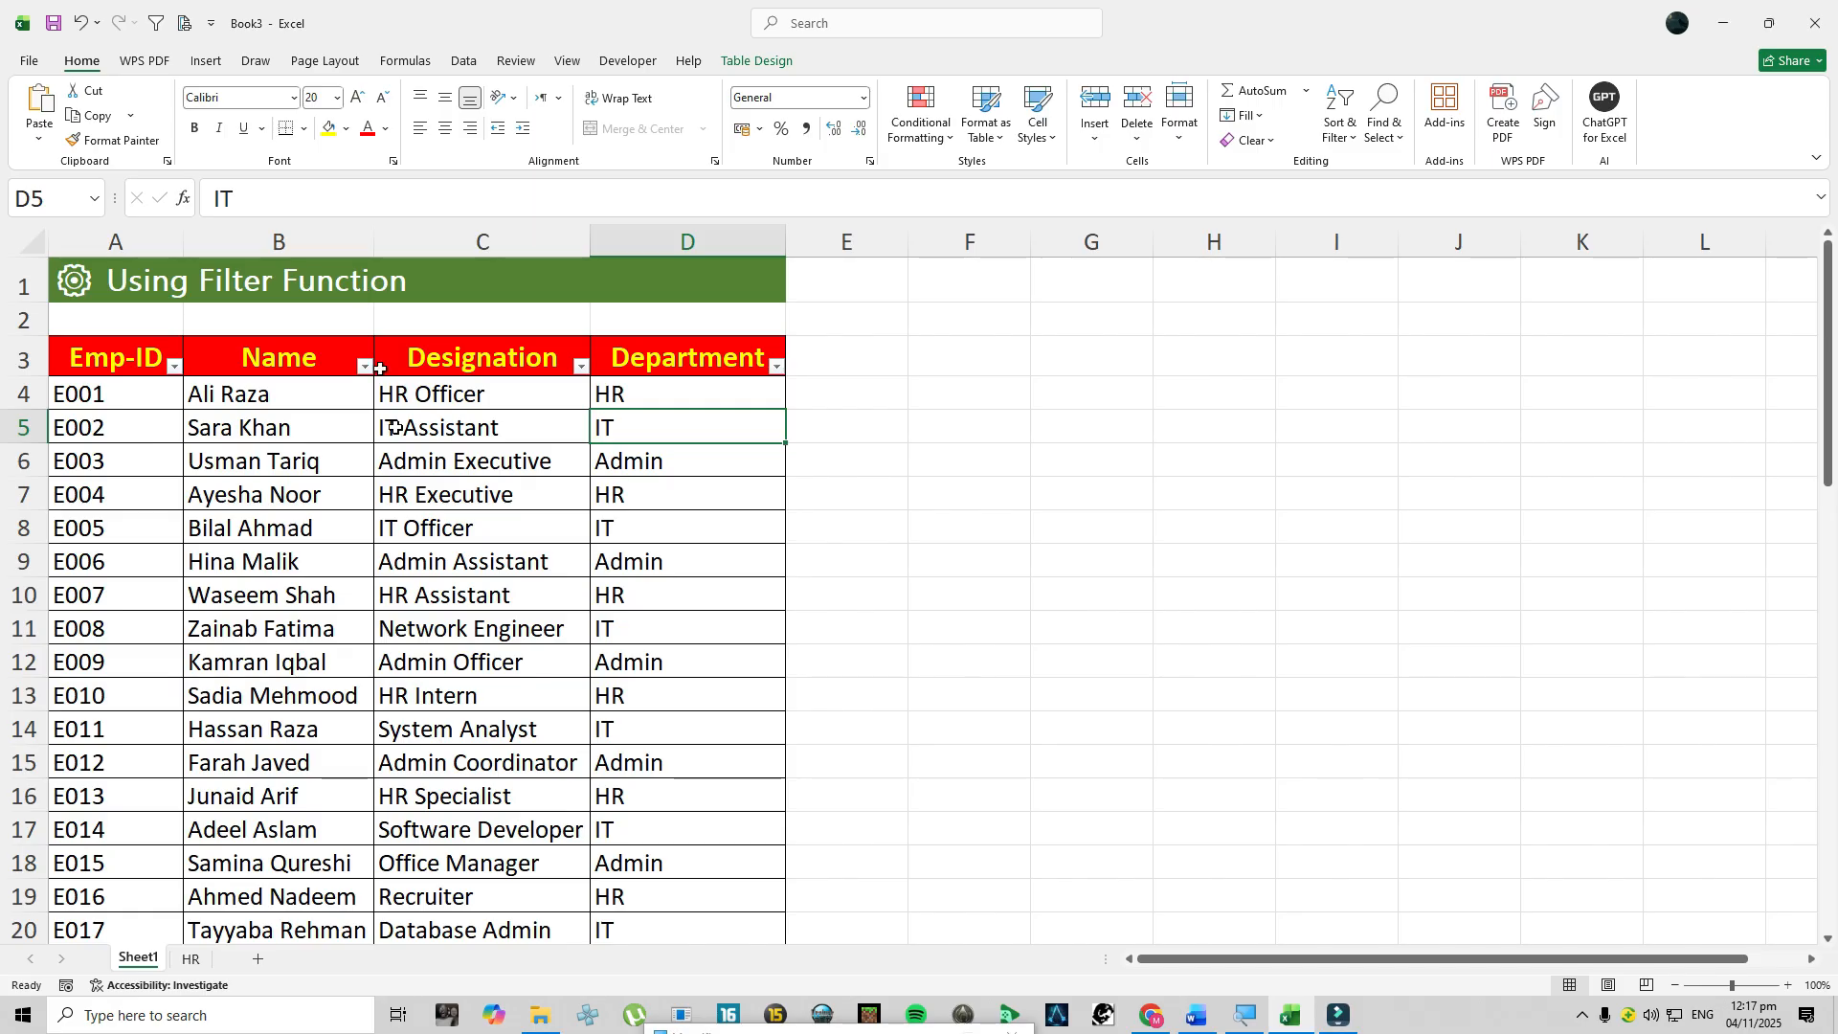
click(468, 802)
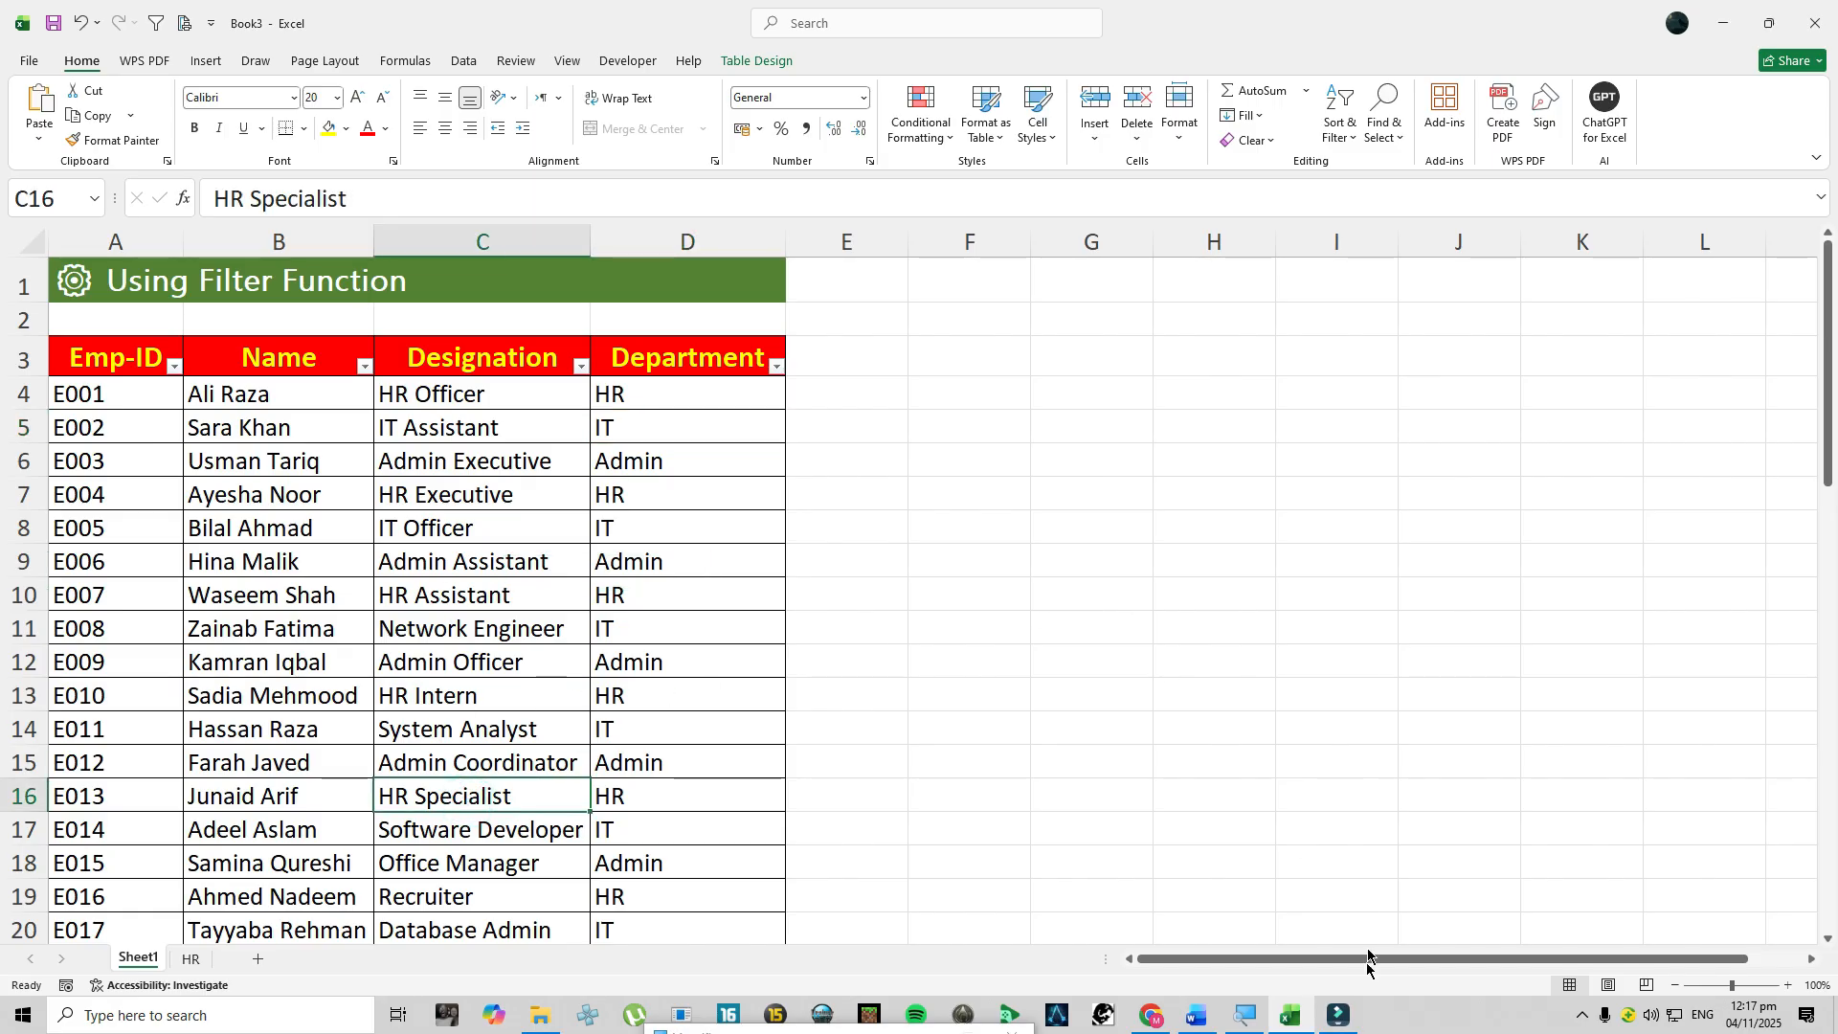
Switch to the Word document and read Prompt 3, checking its data range, column names, target sheets and Filter function request
click(1147, 941)
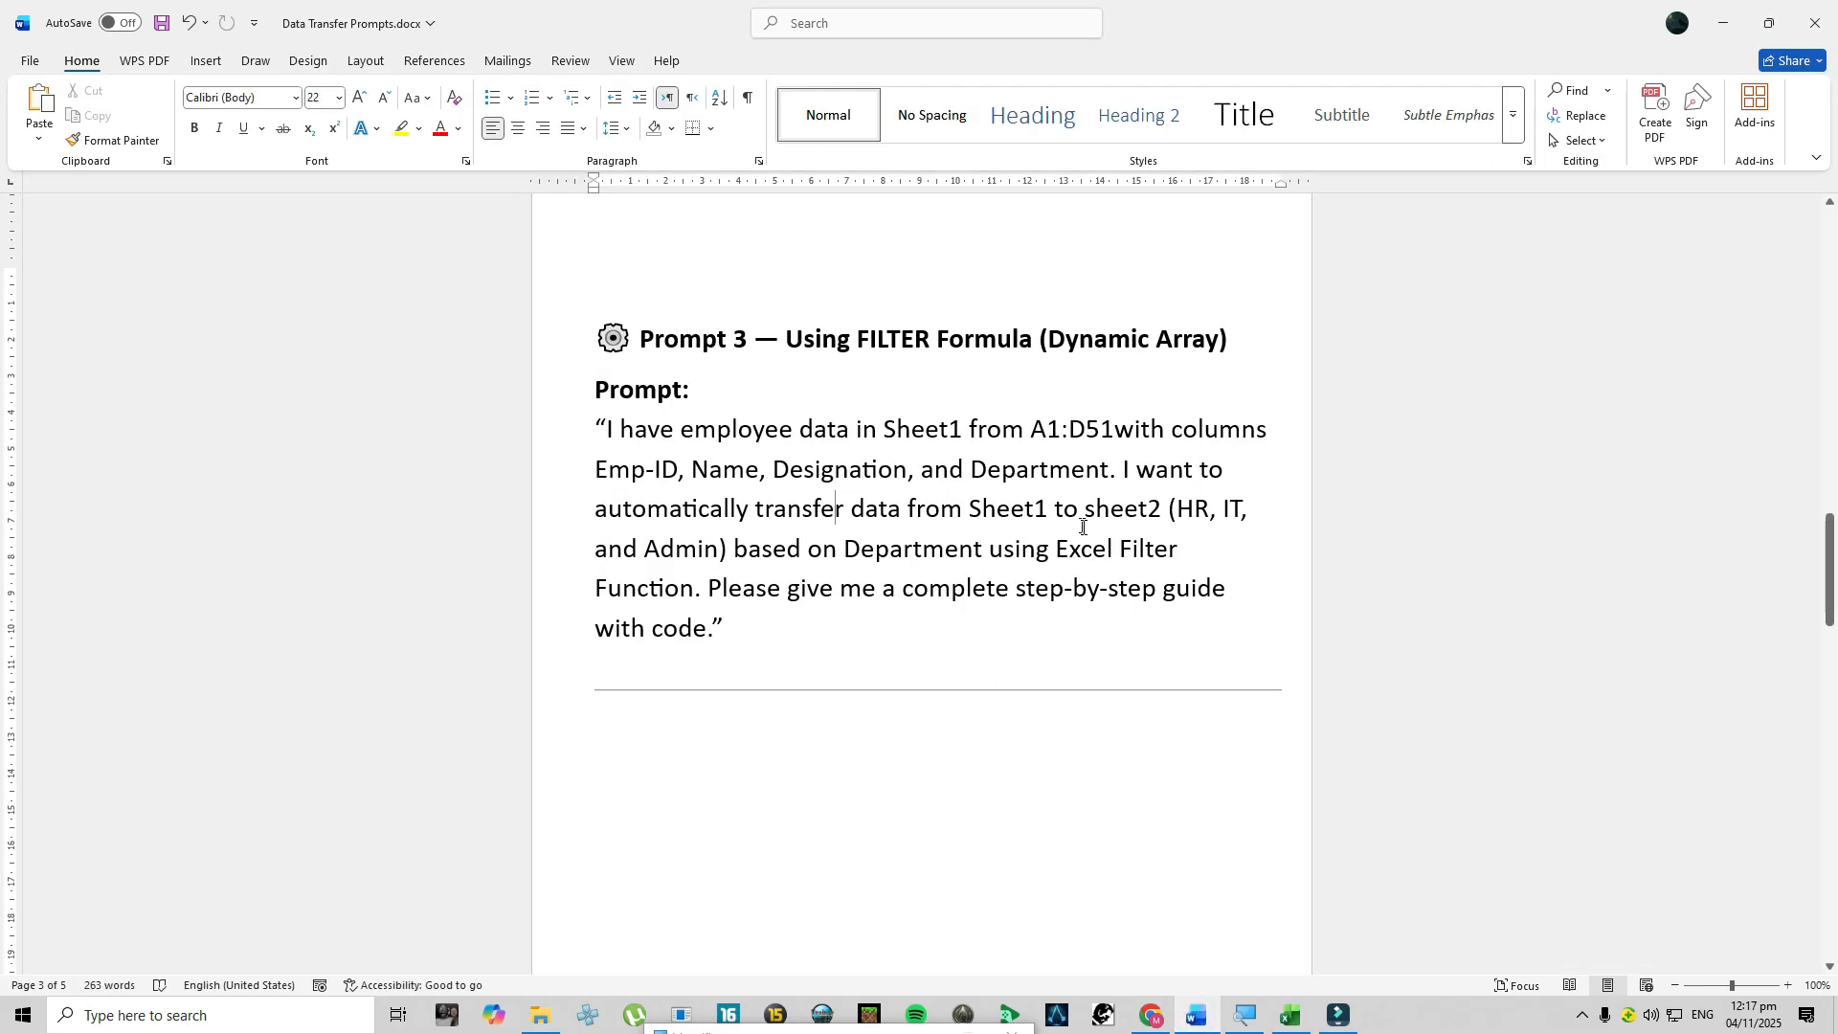
drag(595, 428, 753, 623)
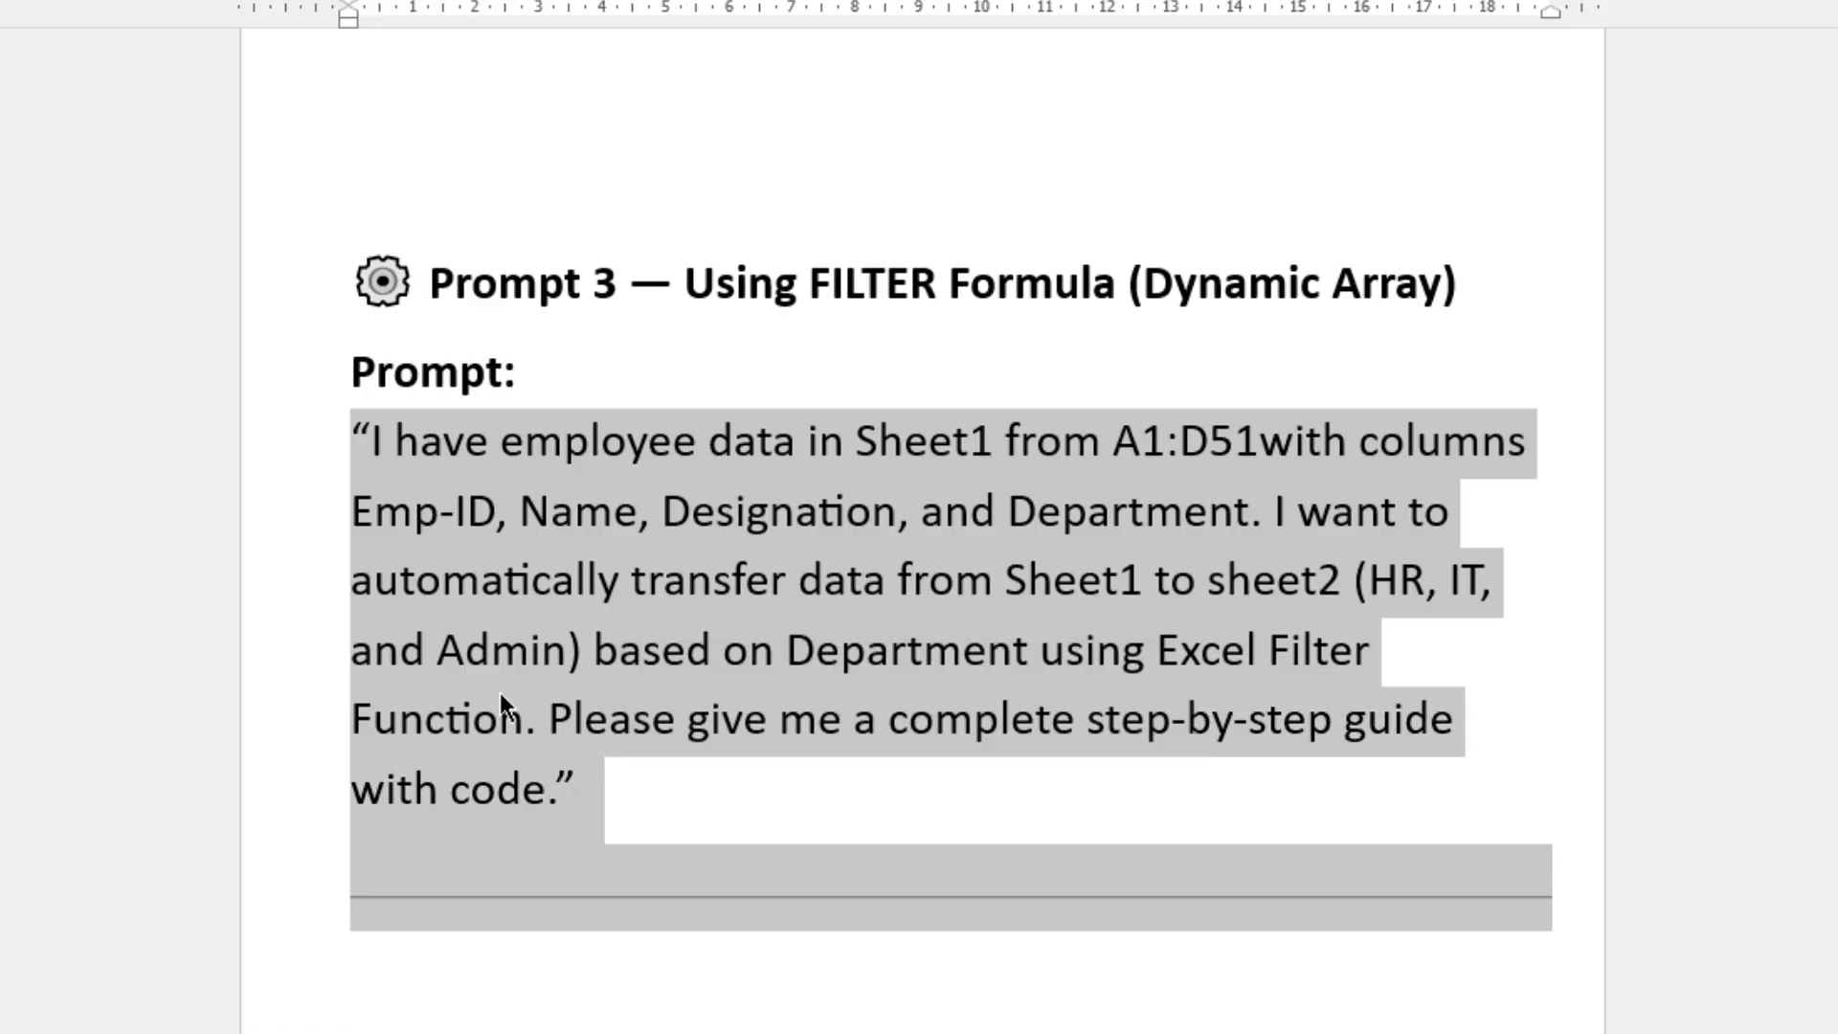
click(377, 433)
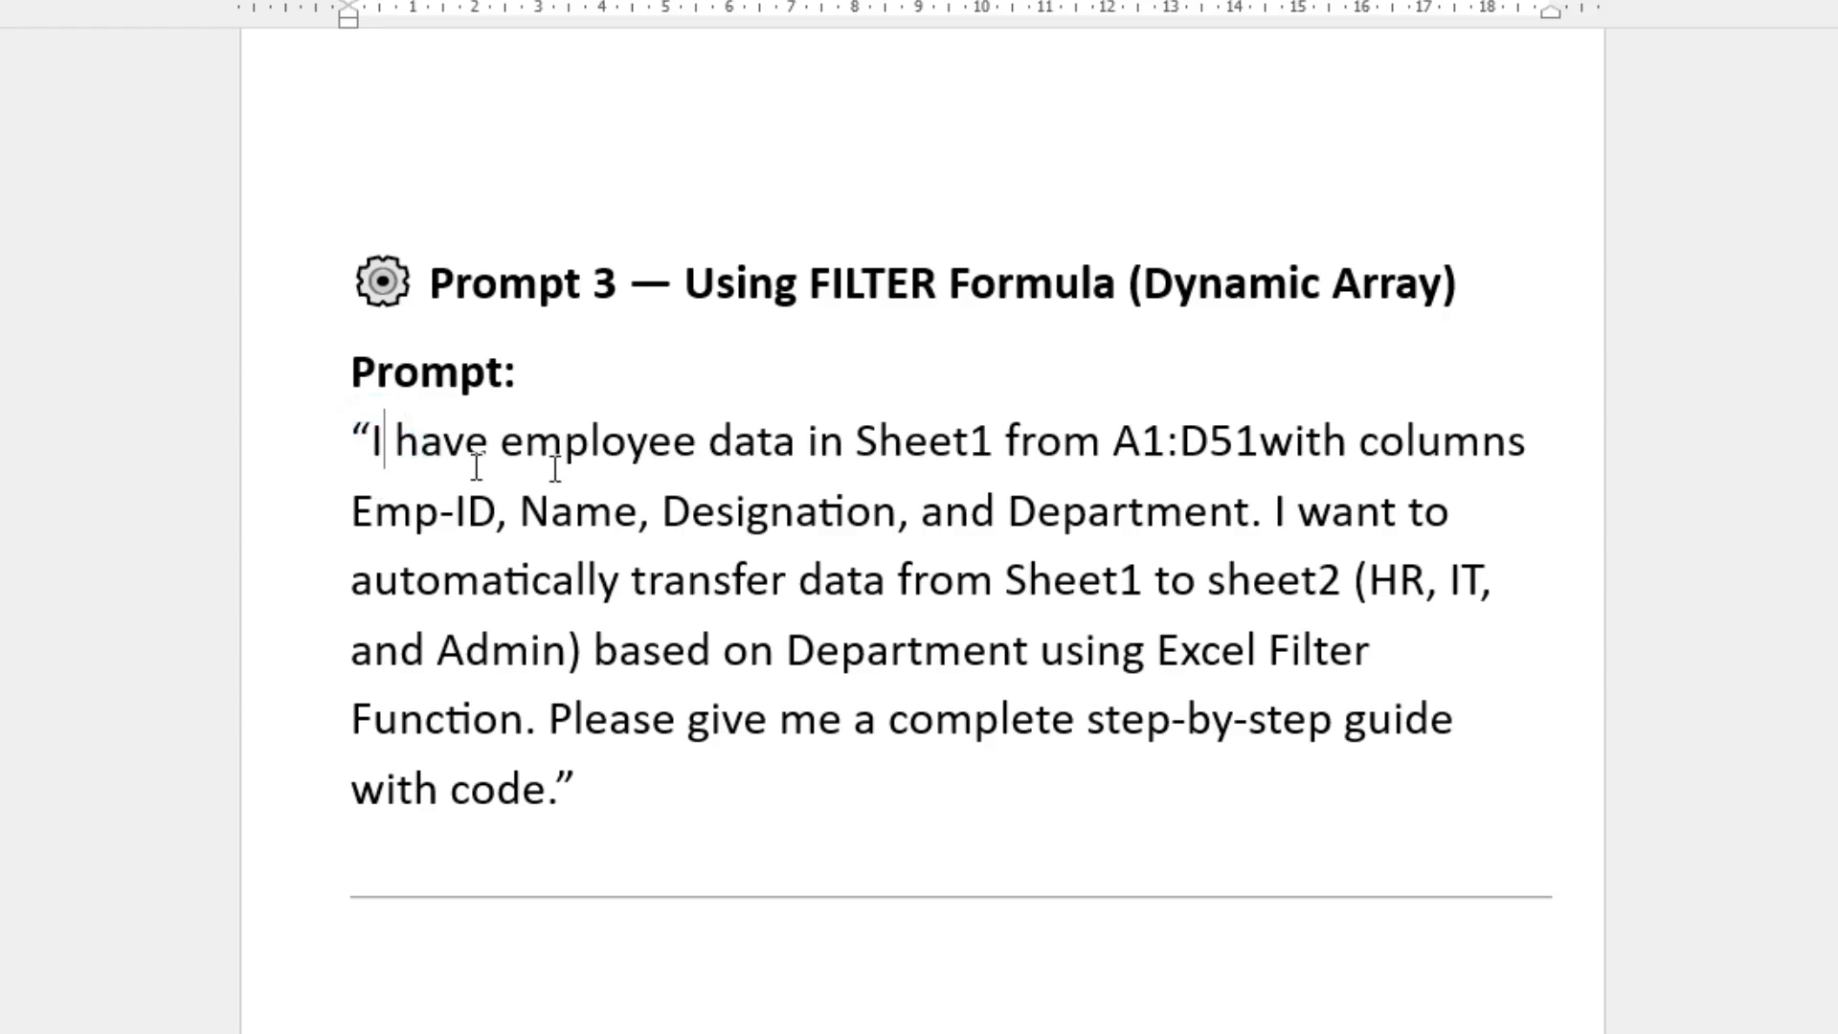
drag(1129, 450, 1272, 479)
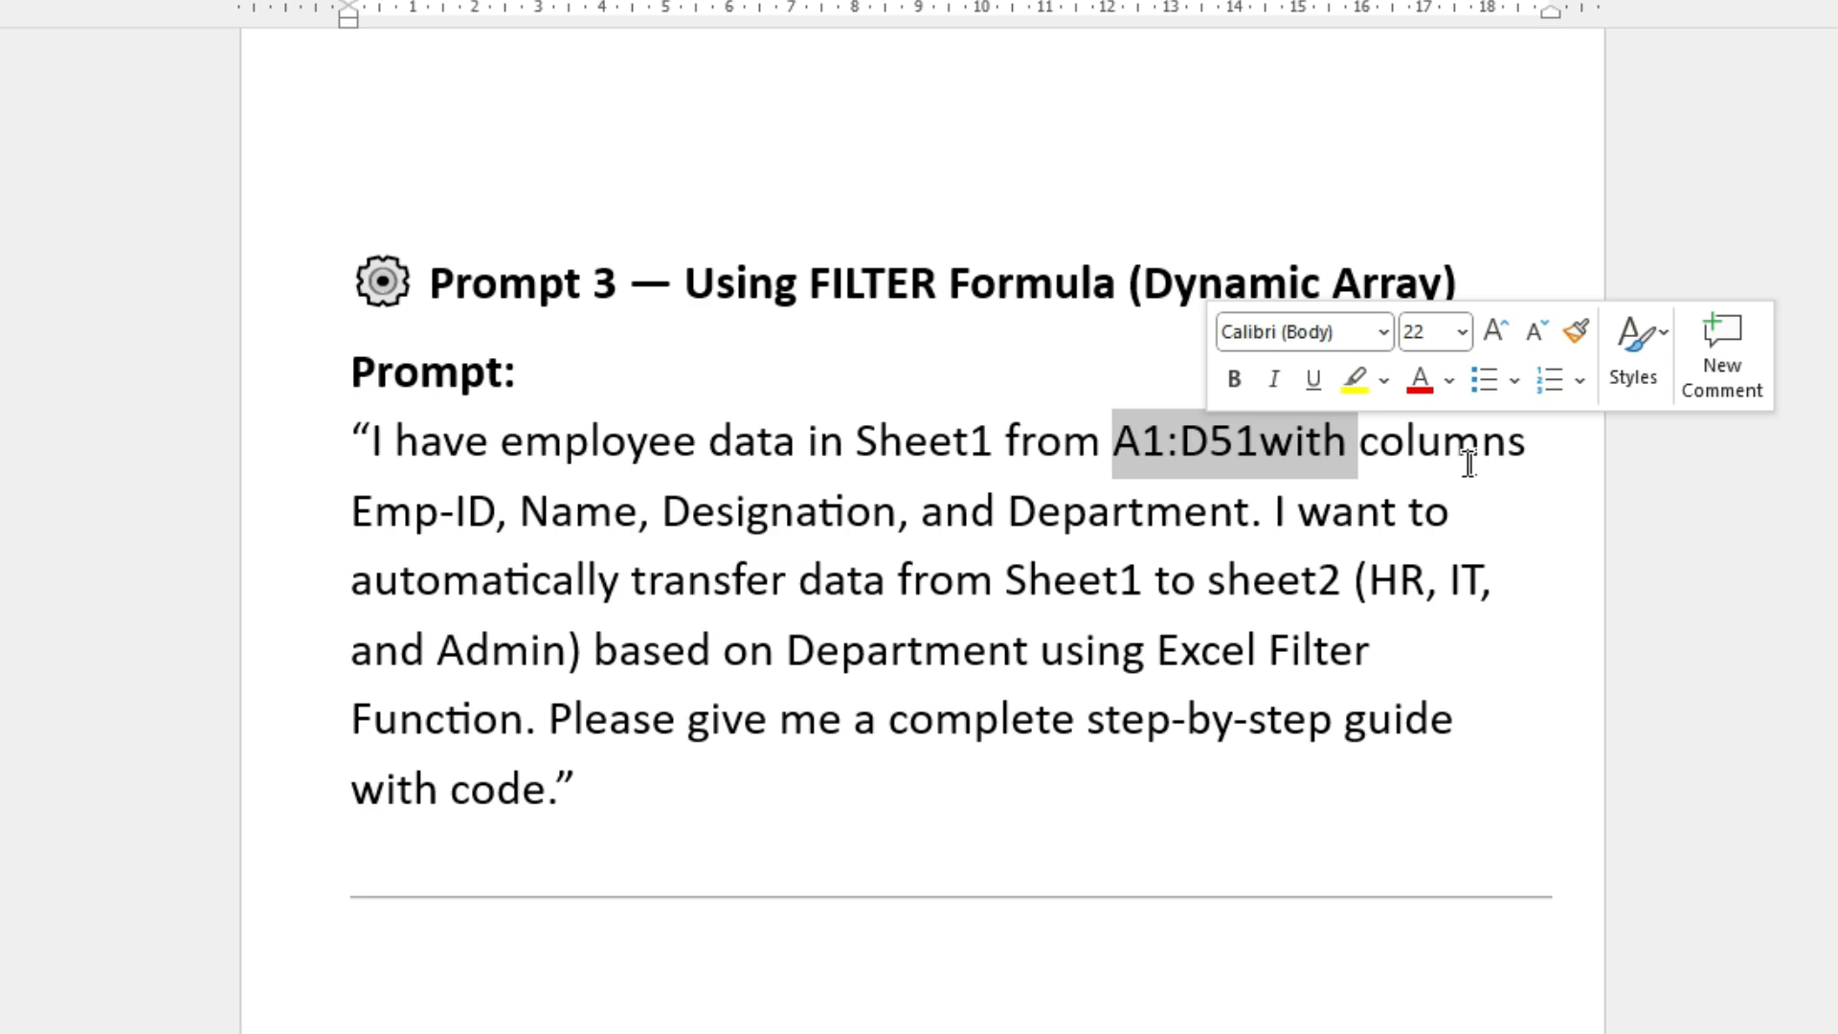
drag(355, 515, 1202, 521)
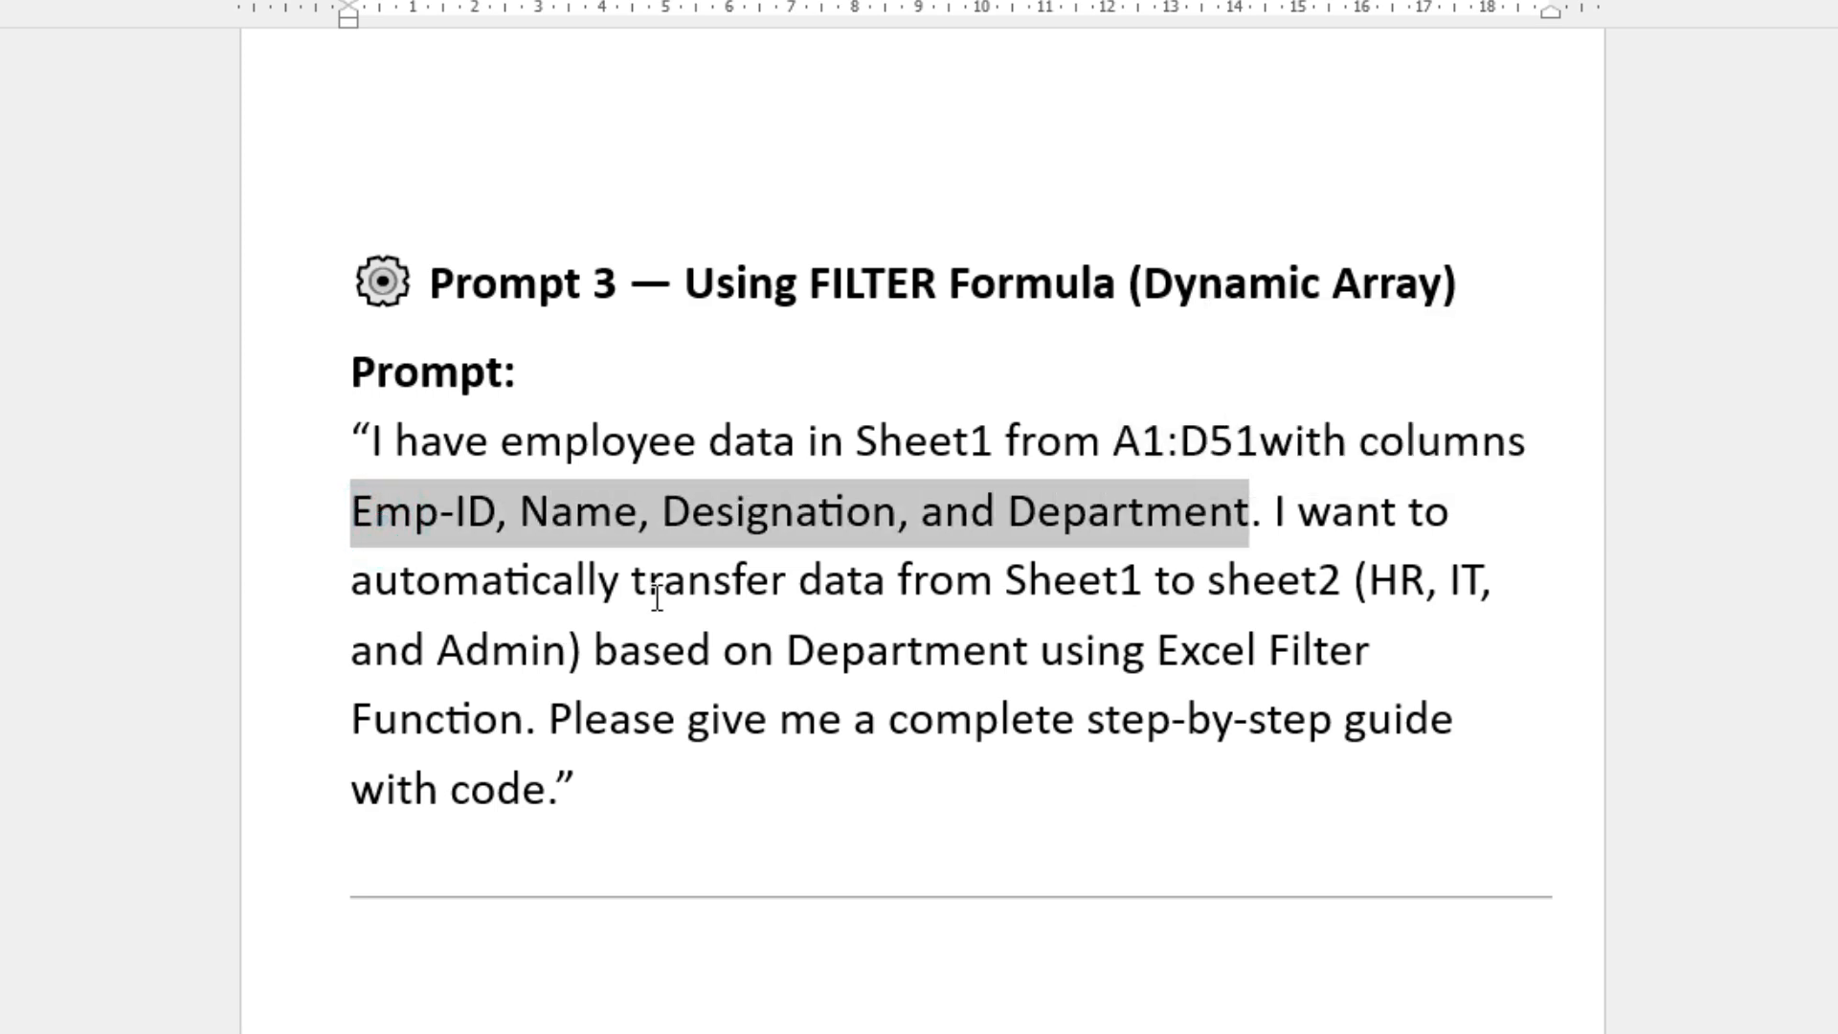
drag(1042, 581, 1311, 583)
drag(722, 648, 890, 646)
drag(1130, 648, 1319, 646)
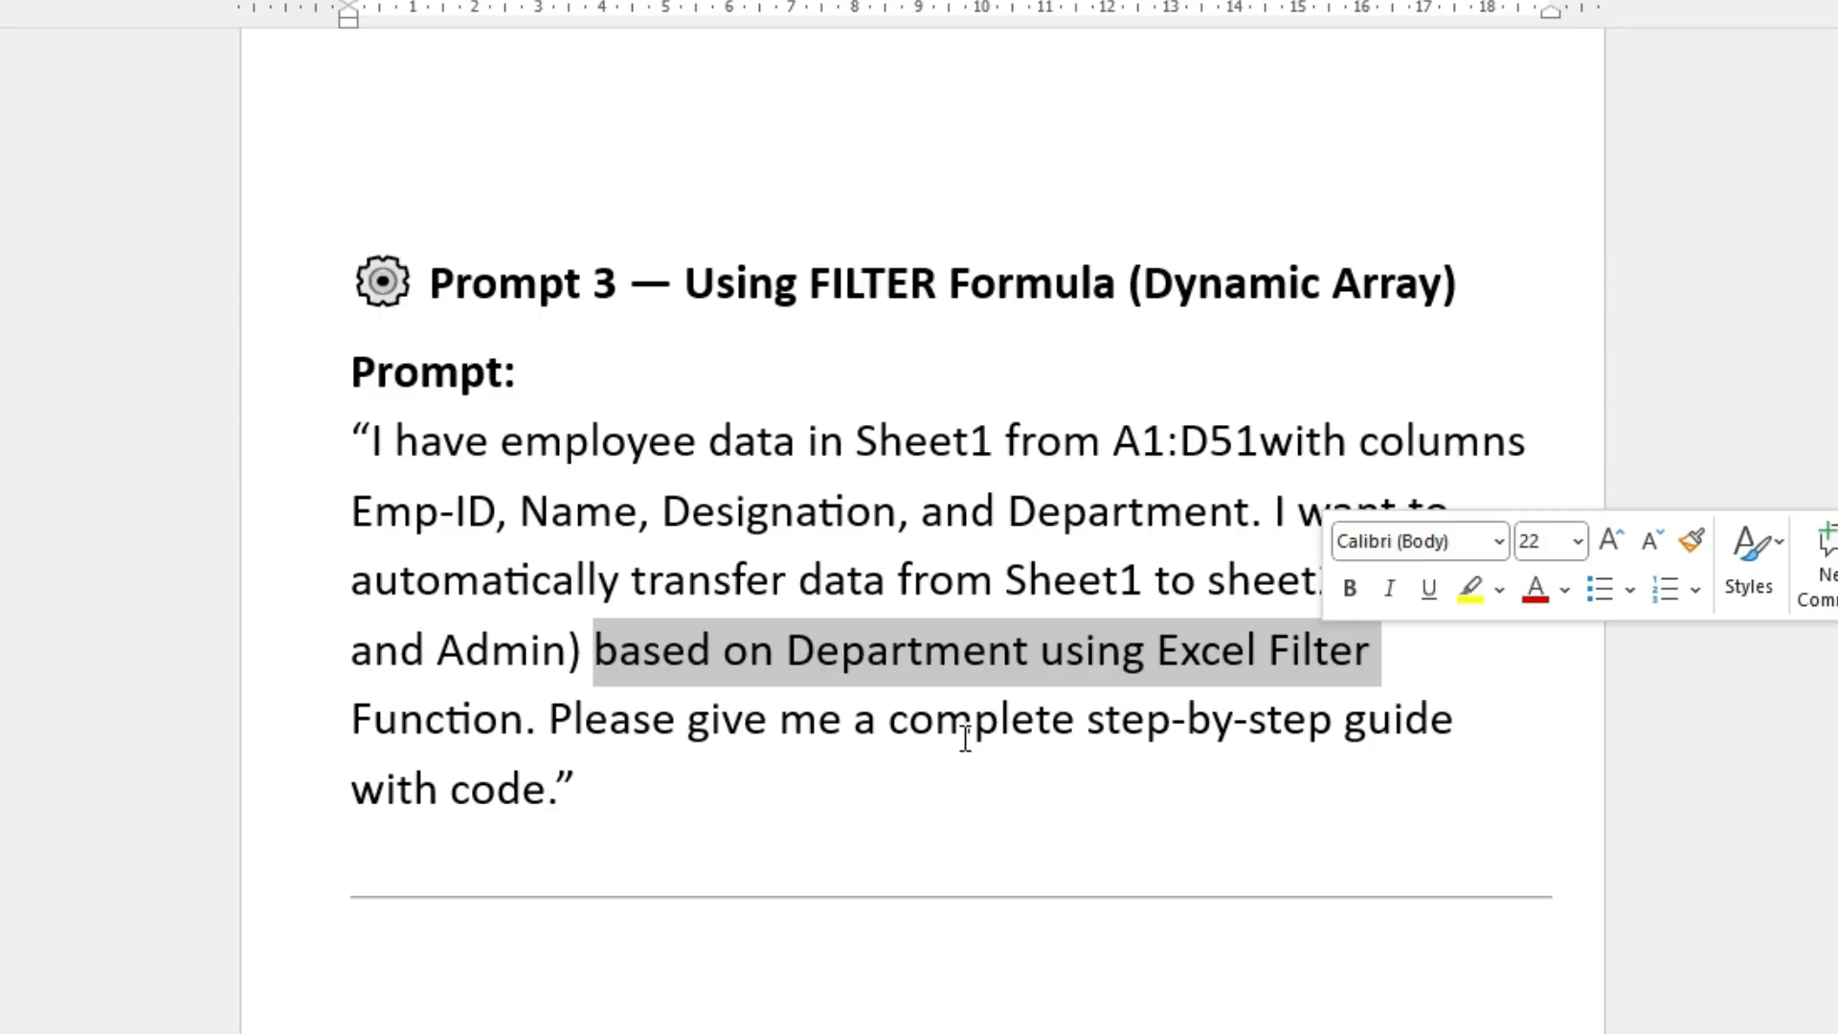
Copy the full prompt text under Prompt 3, from "I have employee data" to "with code"
click(595, 805)
drag(340, 434, 611, 760)
key(ctrl+c)
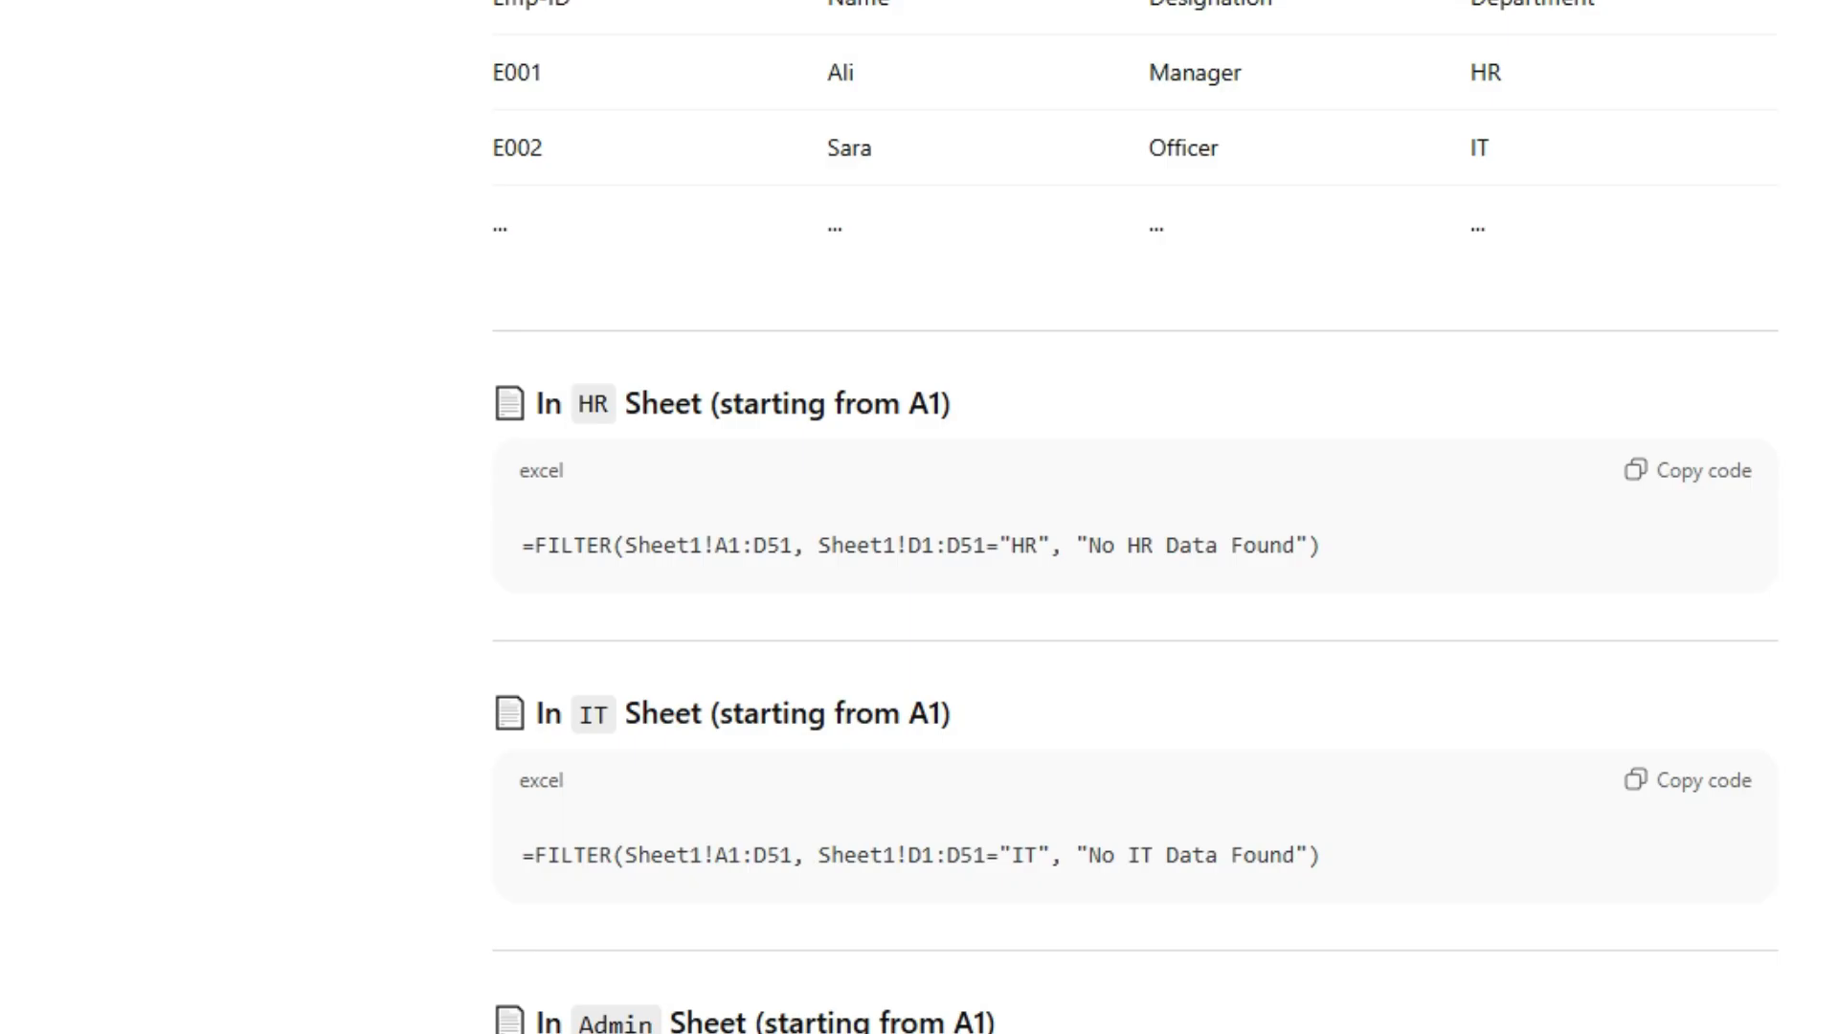
Copy the FILTER formula for the IT sheet from ChatGPT's answer and switch to the HR sheet in Excel
click(790, 867)
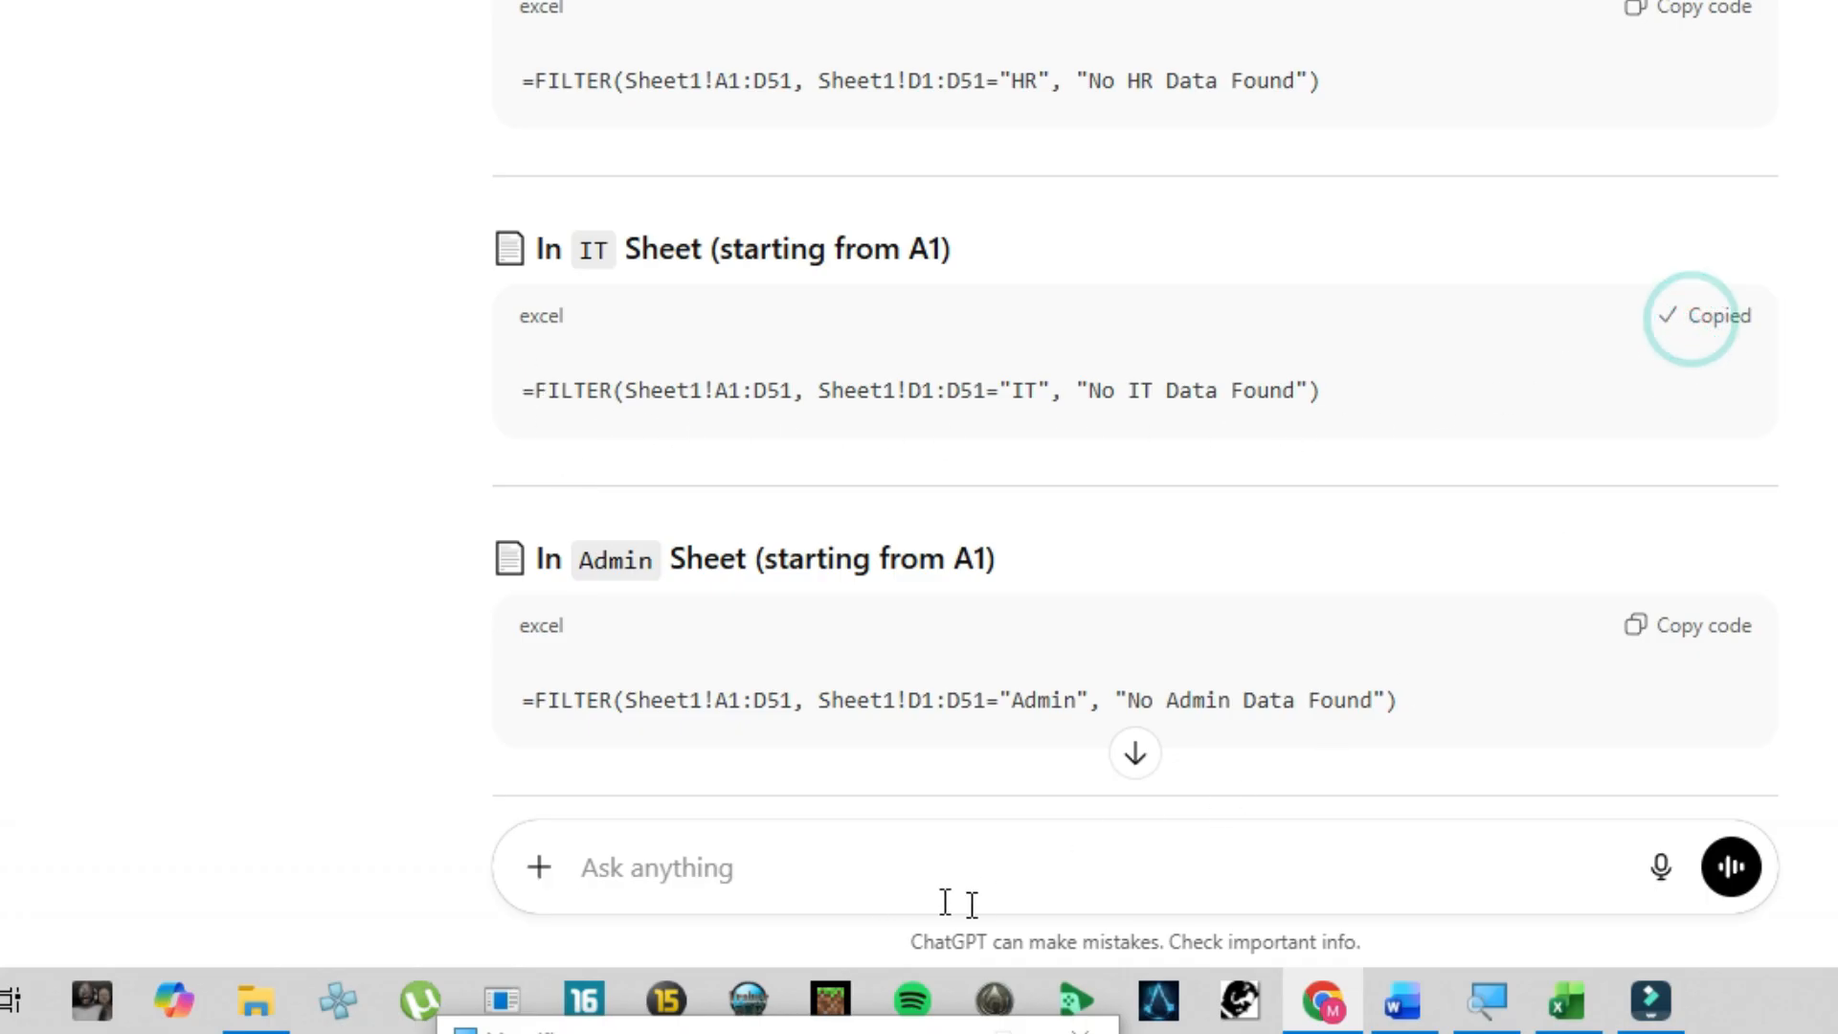
mouse_move(1627, 1025)
click(1570, 1001)
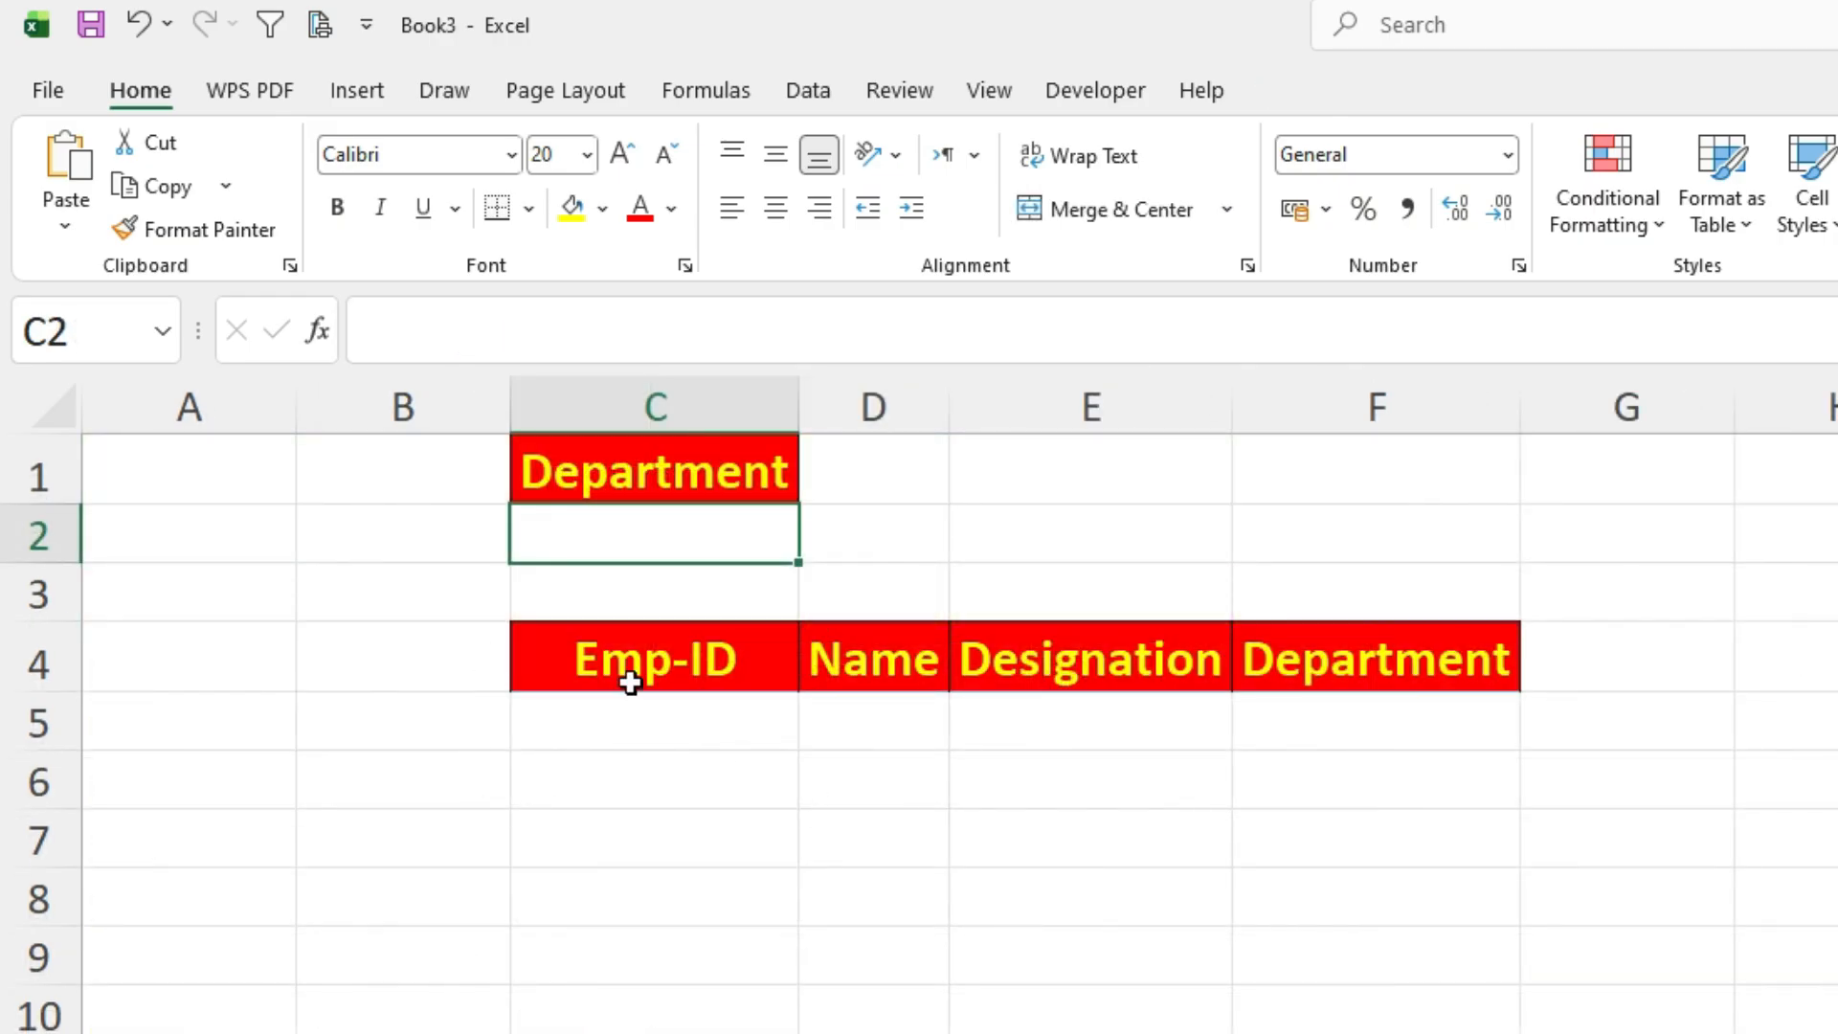
Widen columns D to F and enter =FILTER(Sheet1!A1:D51, Sheet1!D1:D51="IT", "No IT Data Found") in cell C5
drag(950, 409, 1050, 406)
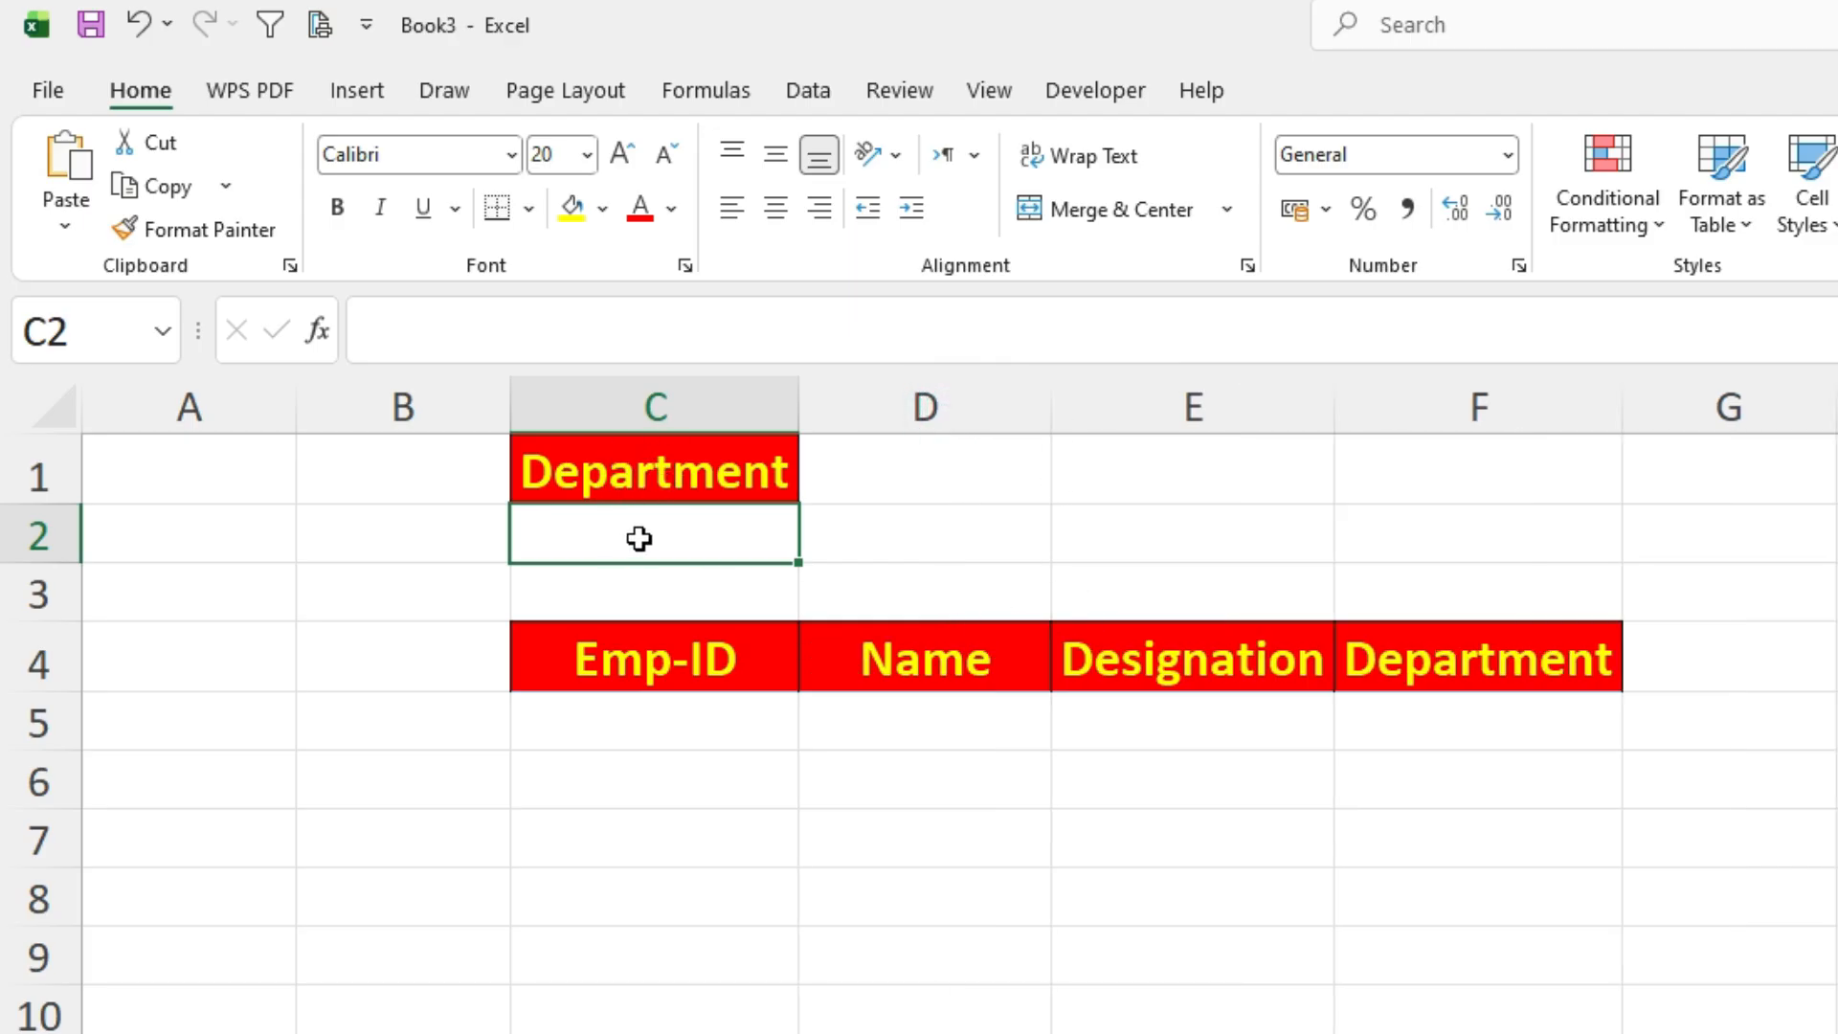
click(625, 725)
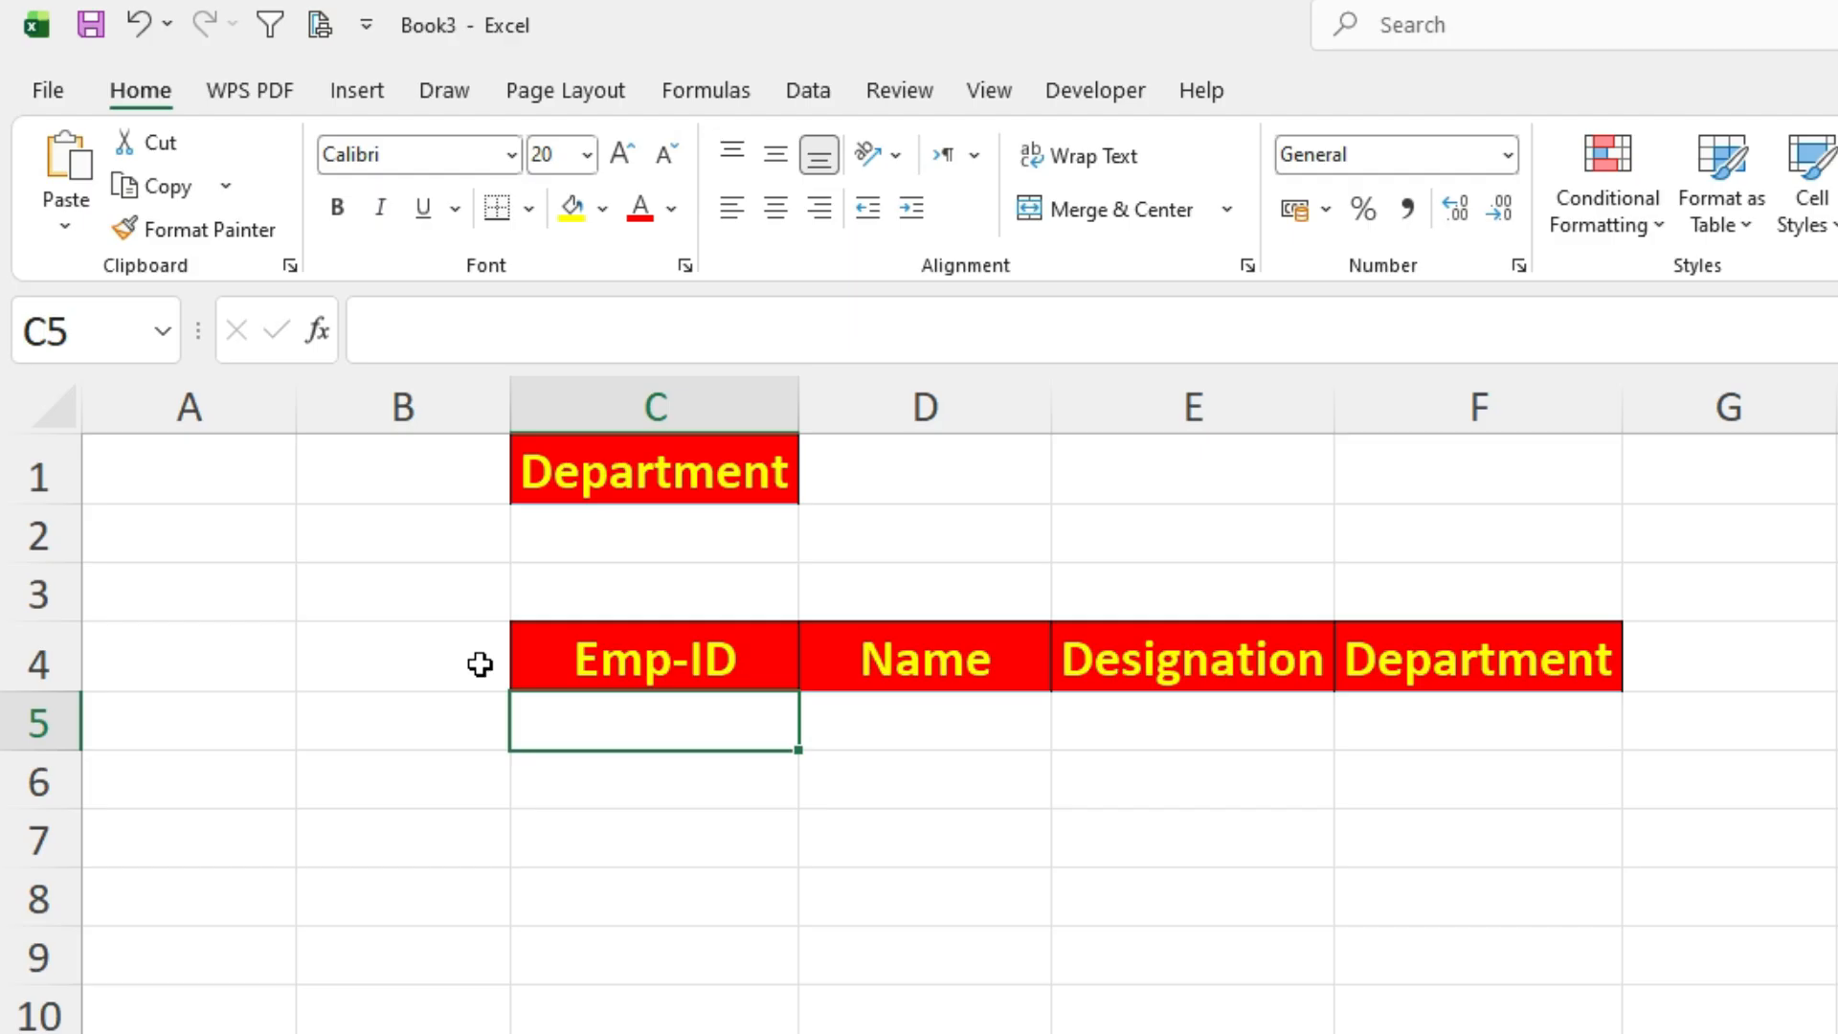
key(ctrl+v)
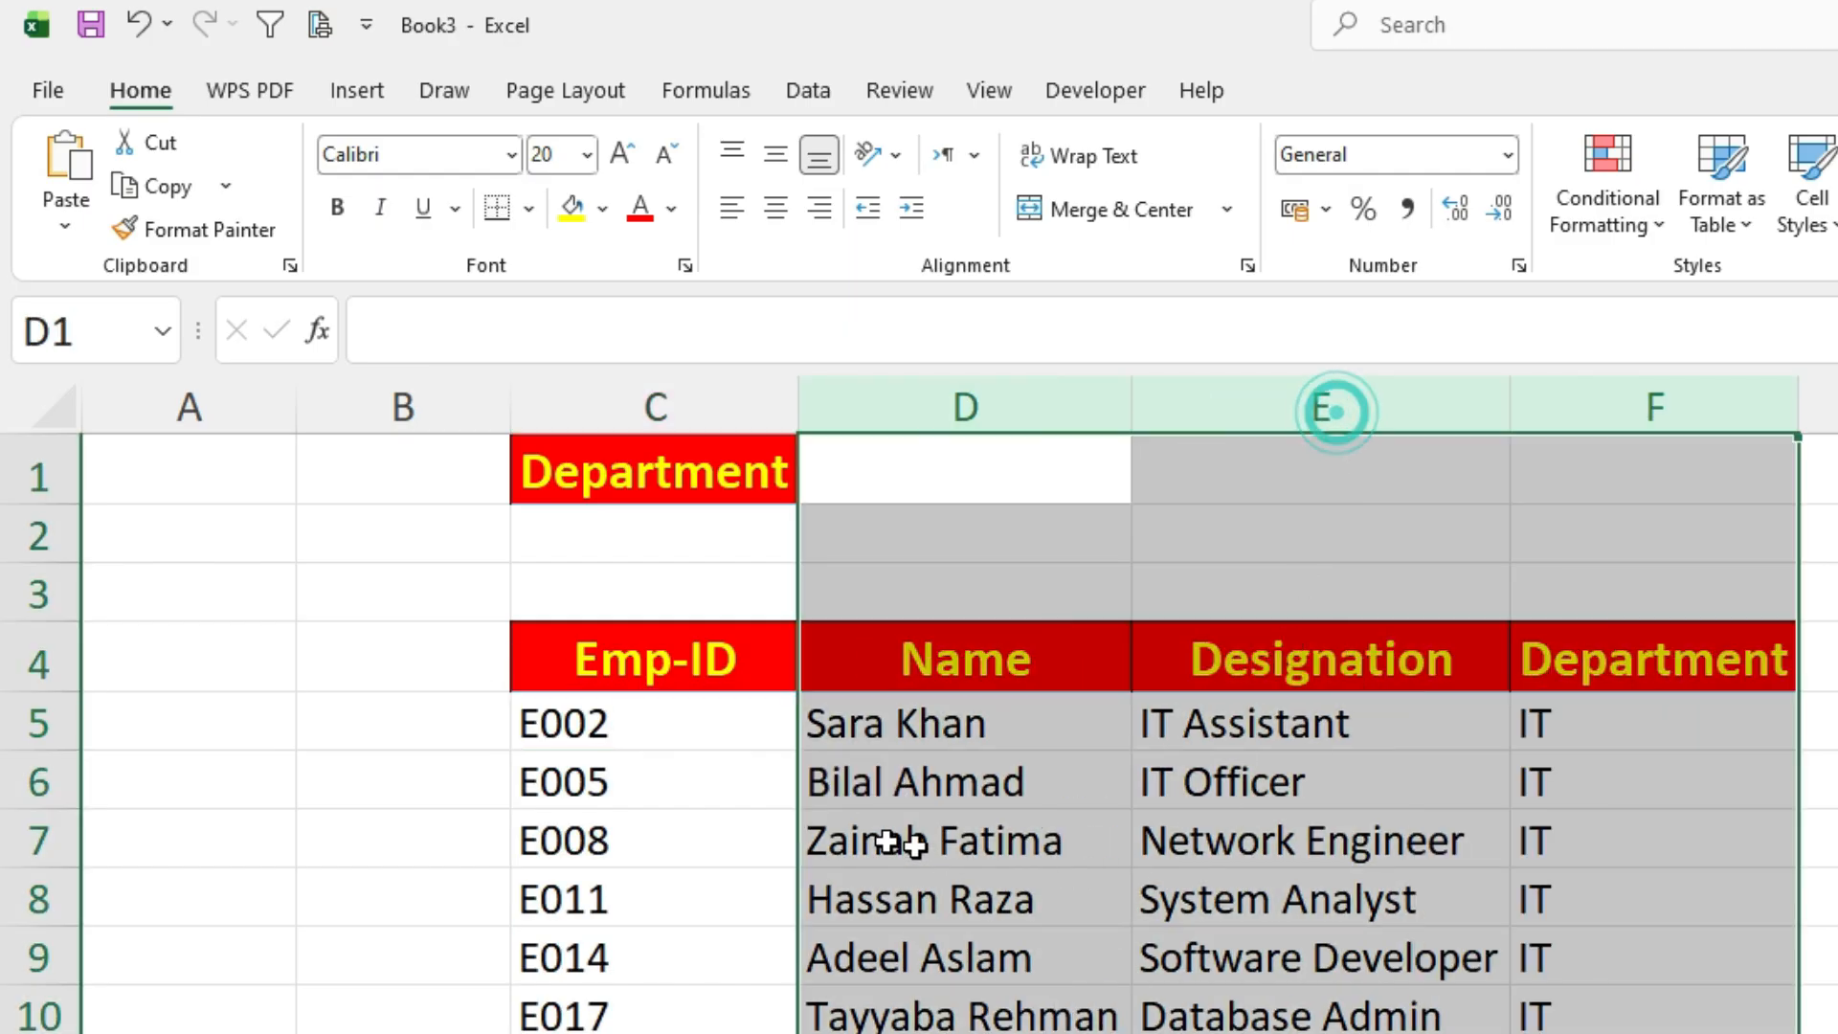
Change the department criterion in C5's FILTER formula to "HR"
click(668, 726)
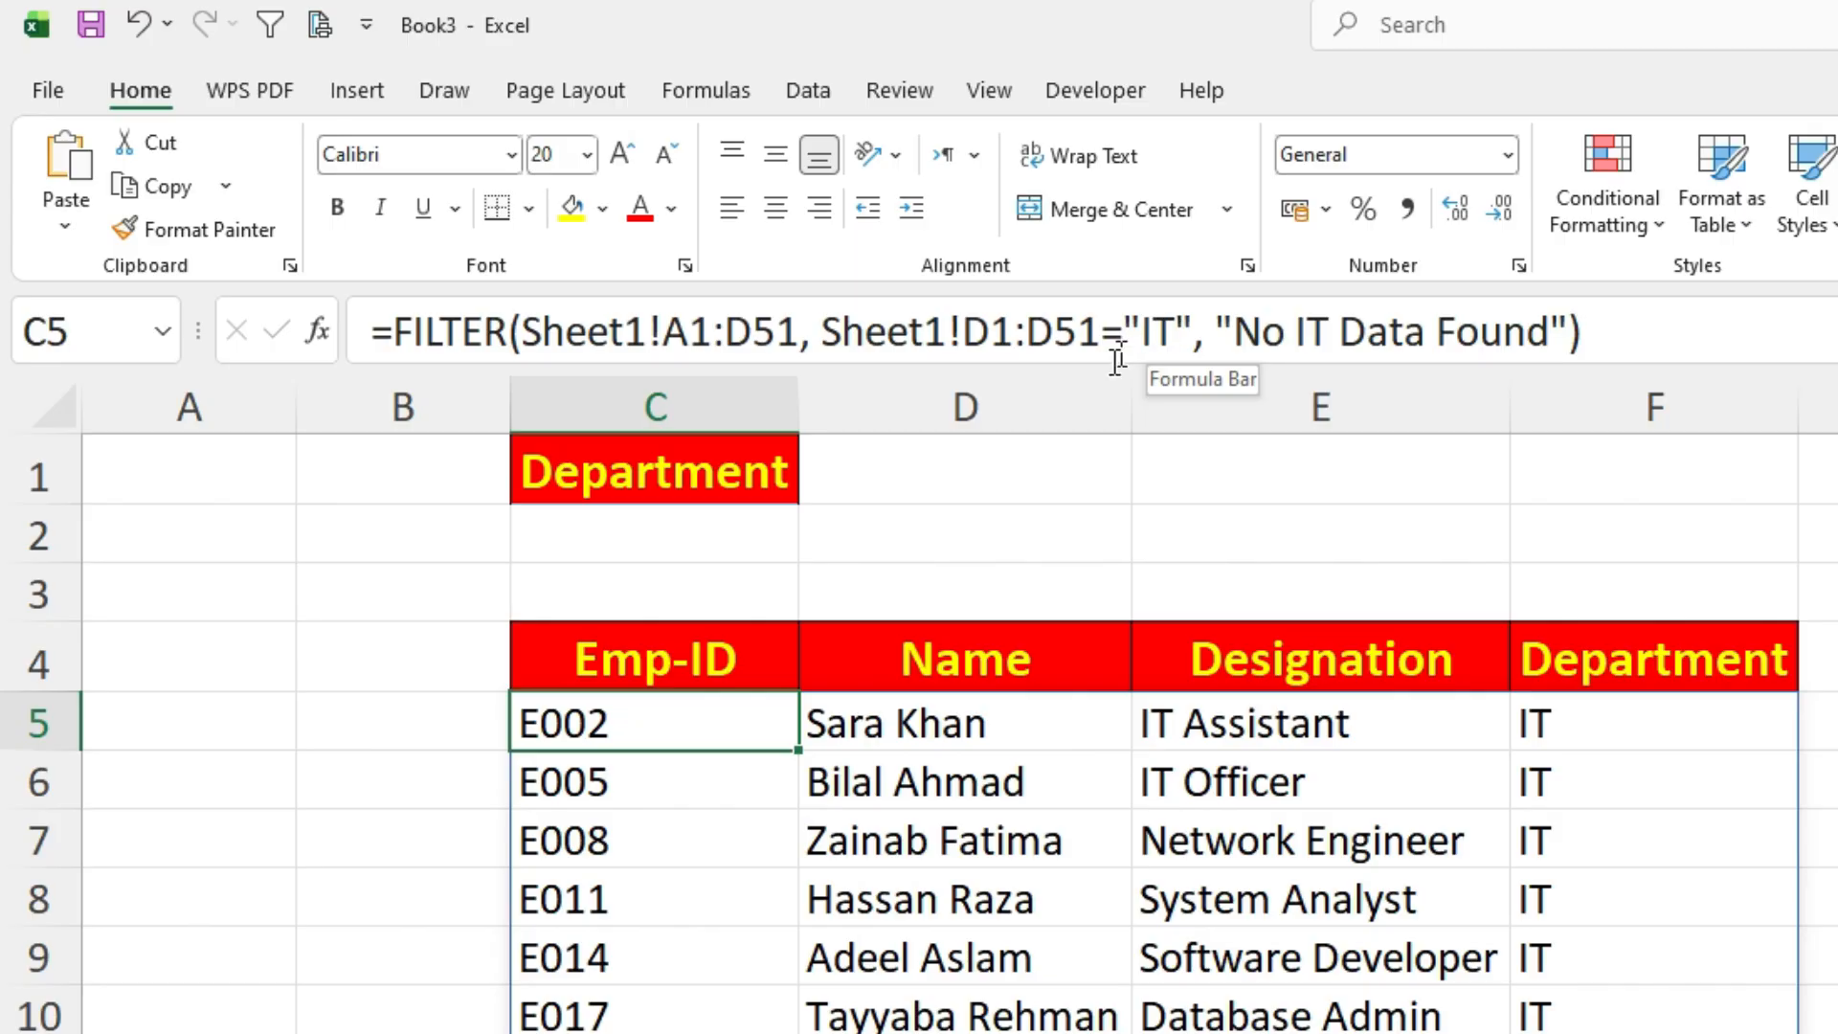
double_click(1154, 332)
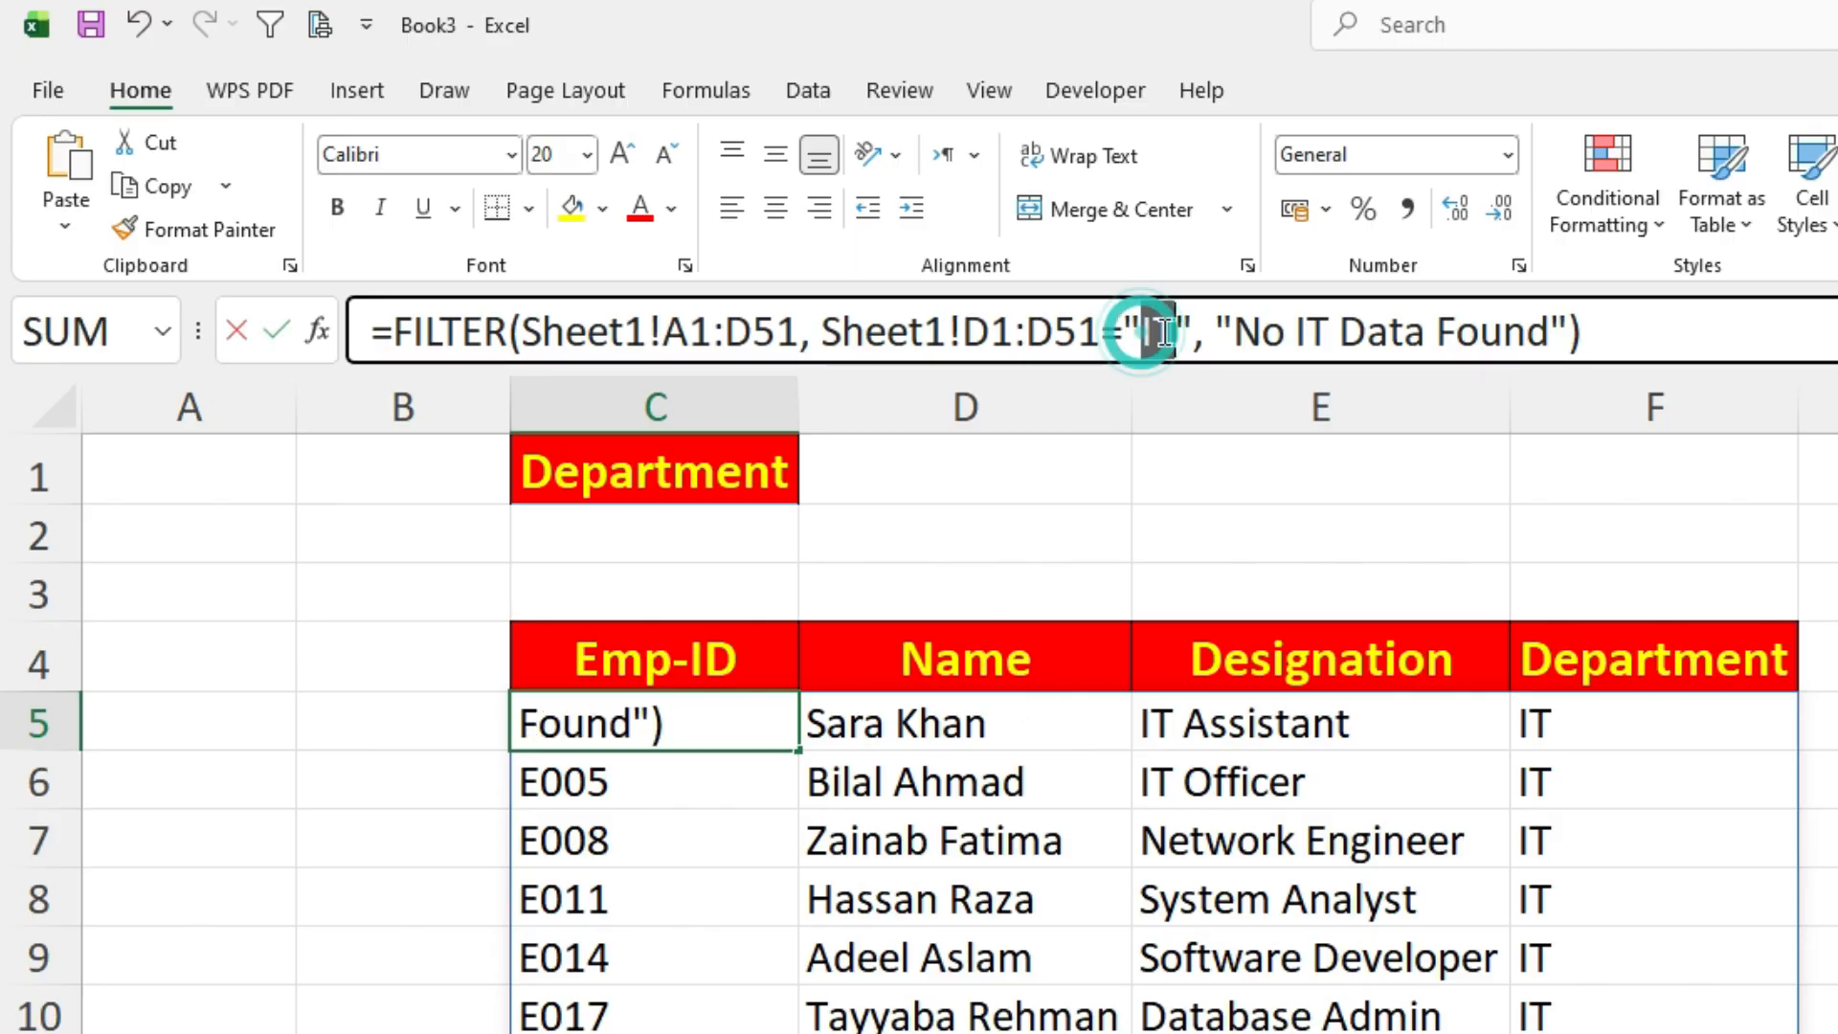
text(HR)
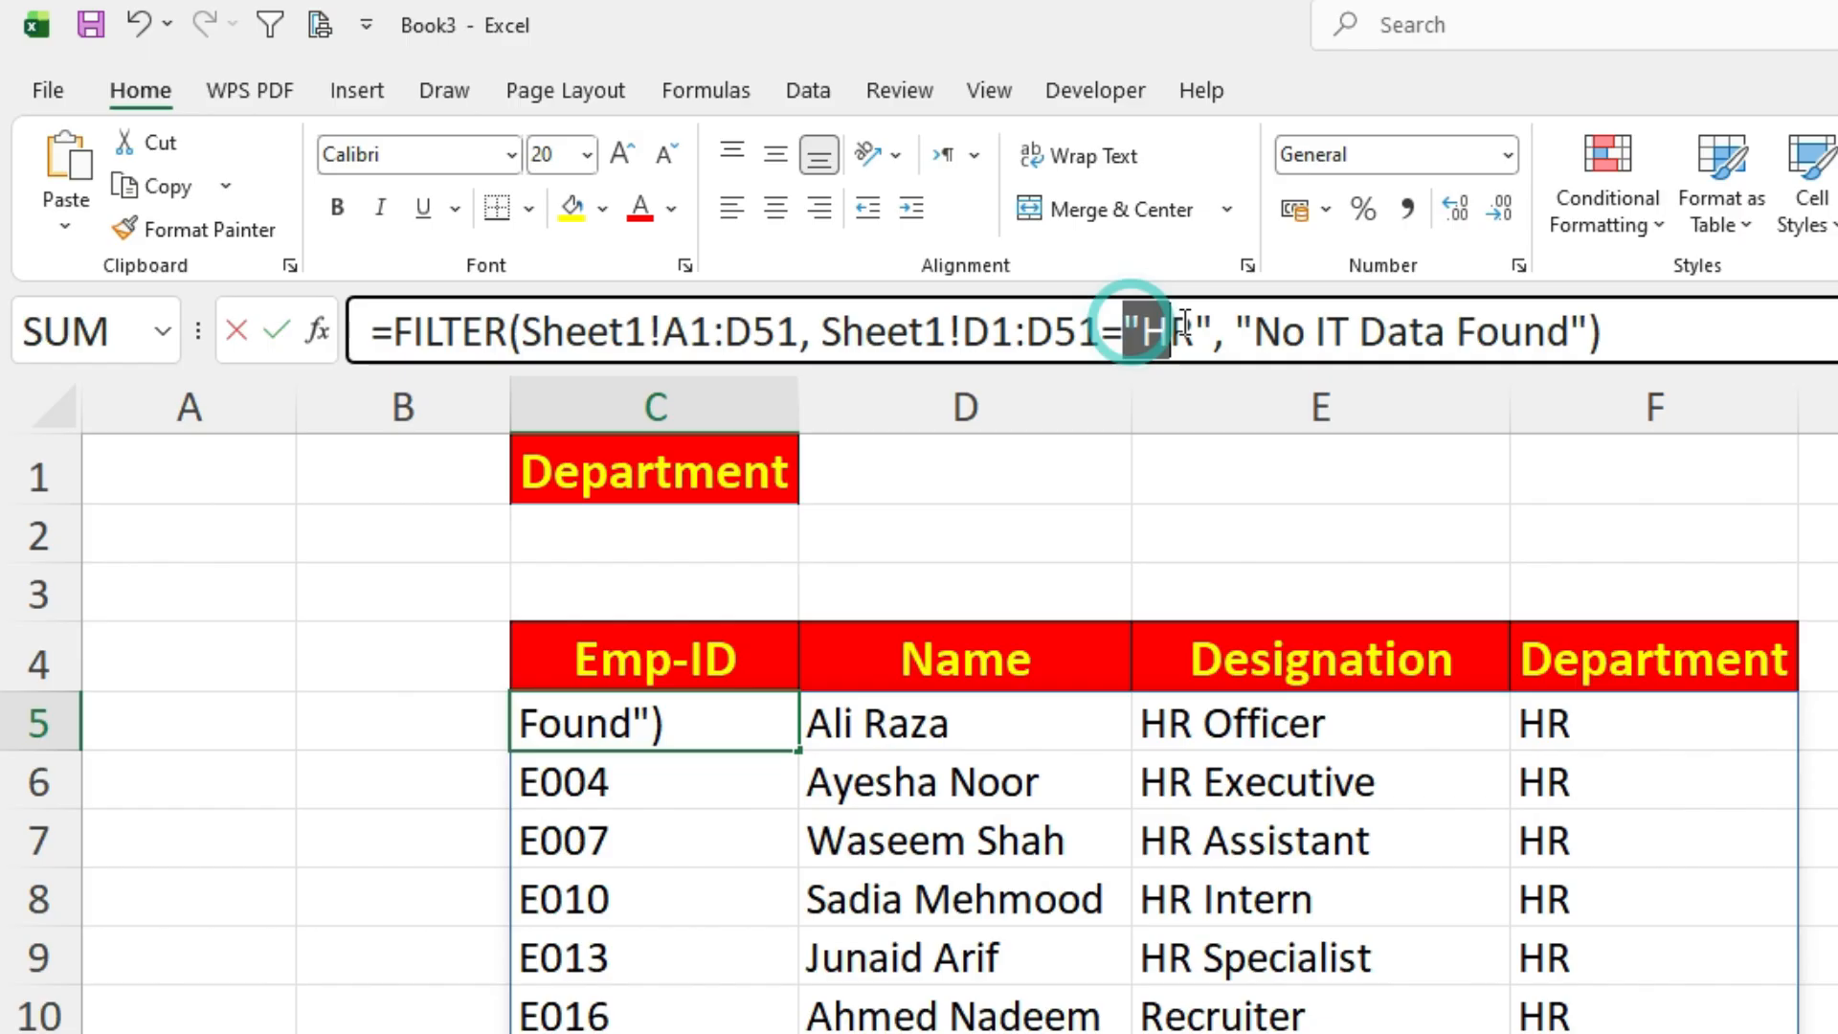
Replace the quoted department criterion in C5's FILTER formula with a reference to cell C2
drag(1122, 332, 1213, 333)
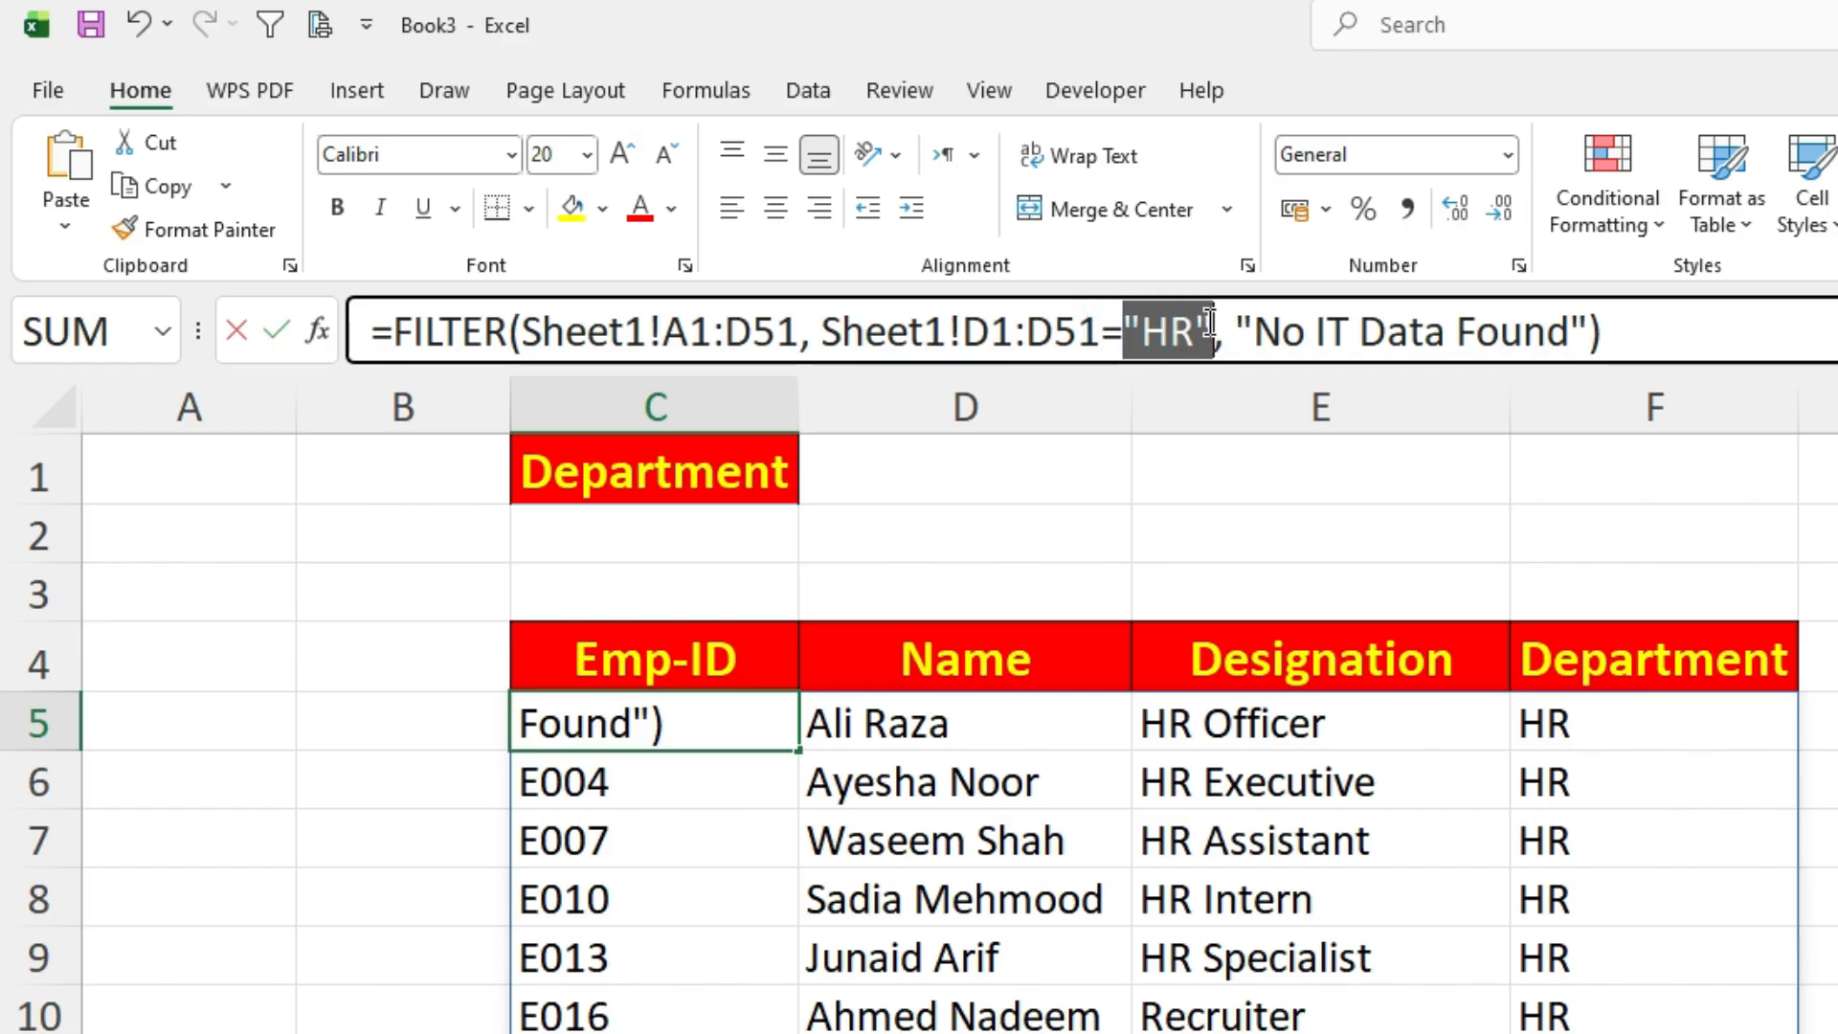
click(654, 553)
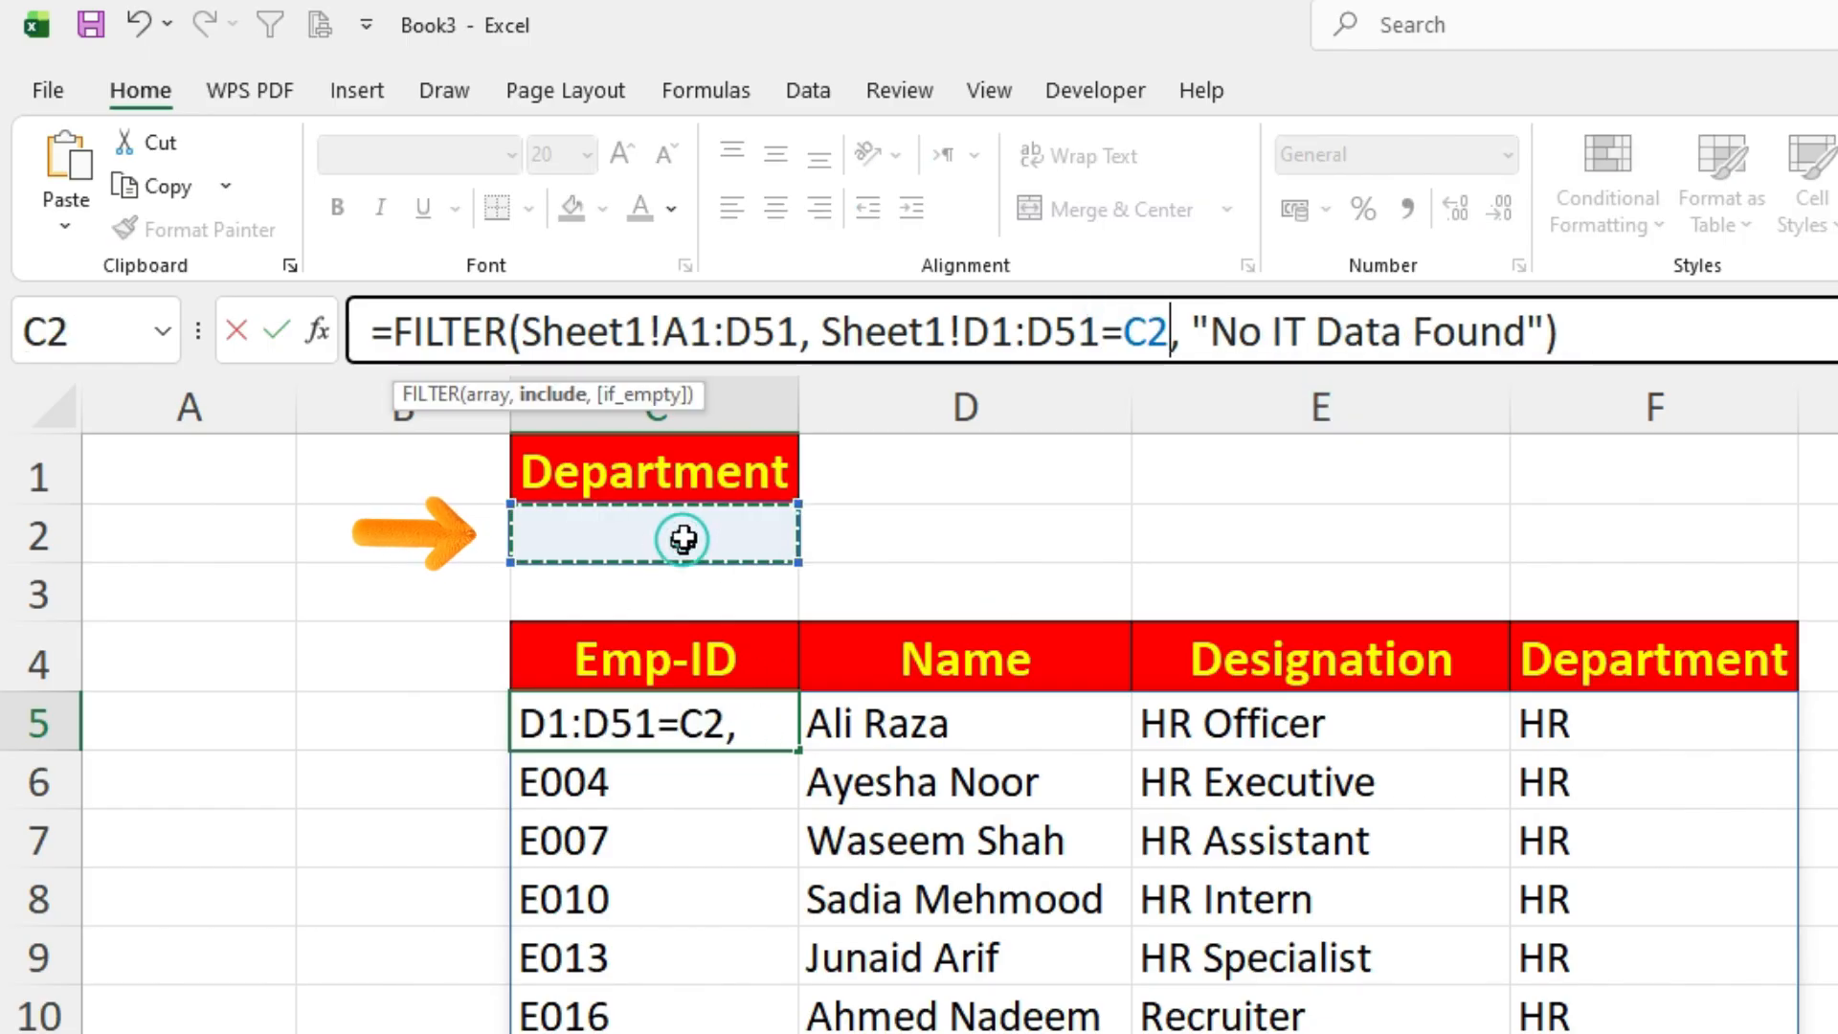
key(Return)
Enter HR in cell C2 as the department to filter by
click(732, 508)
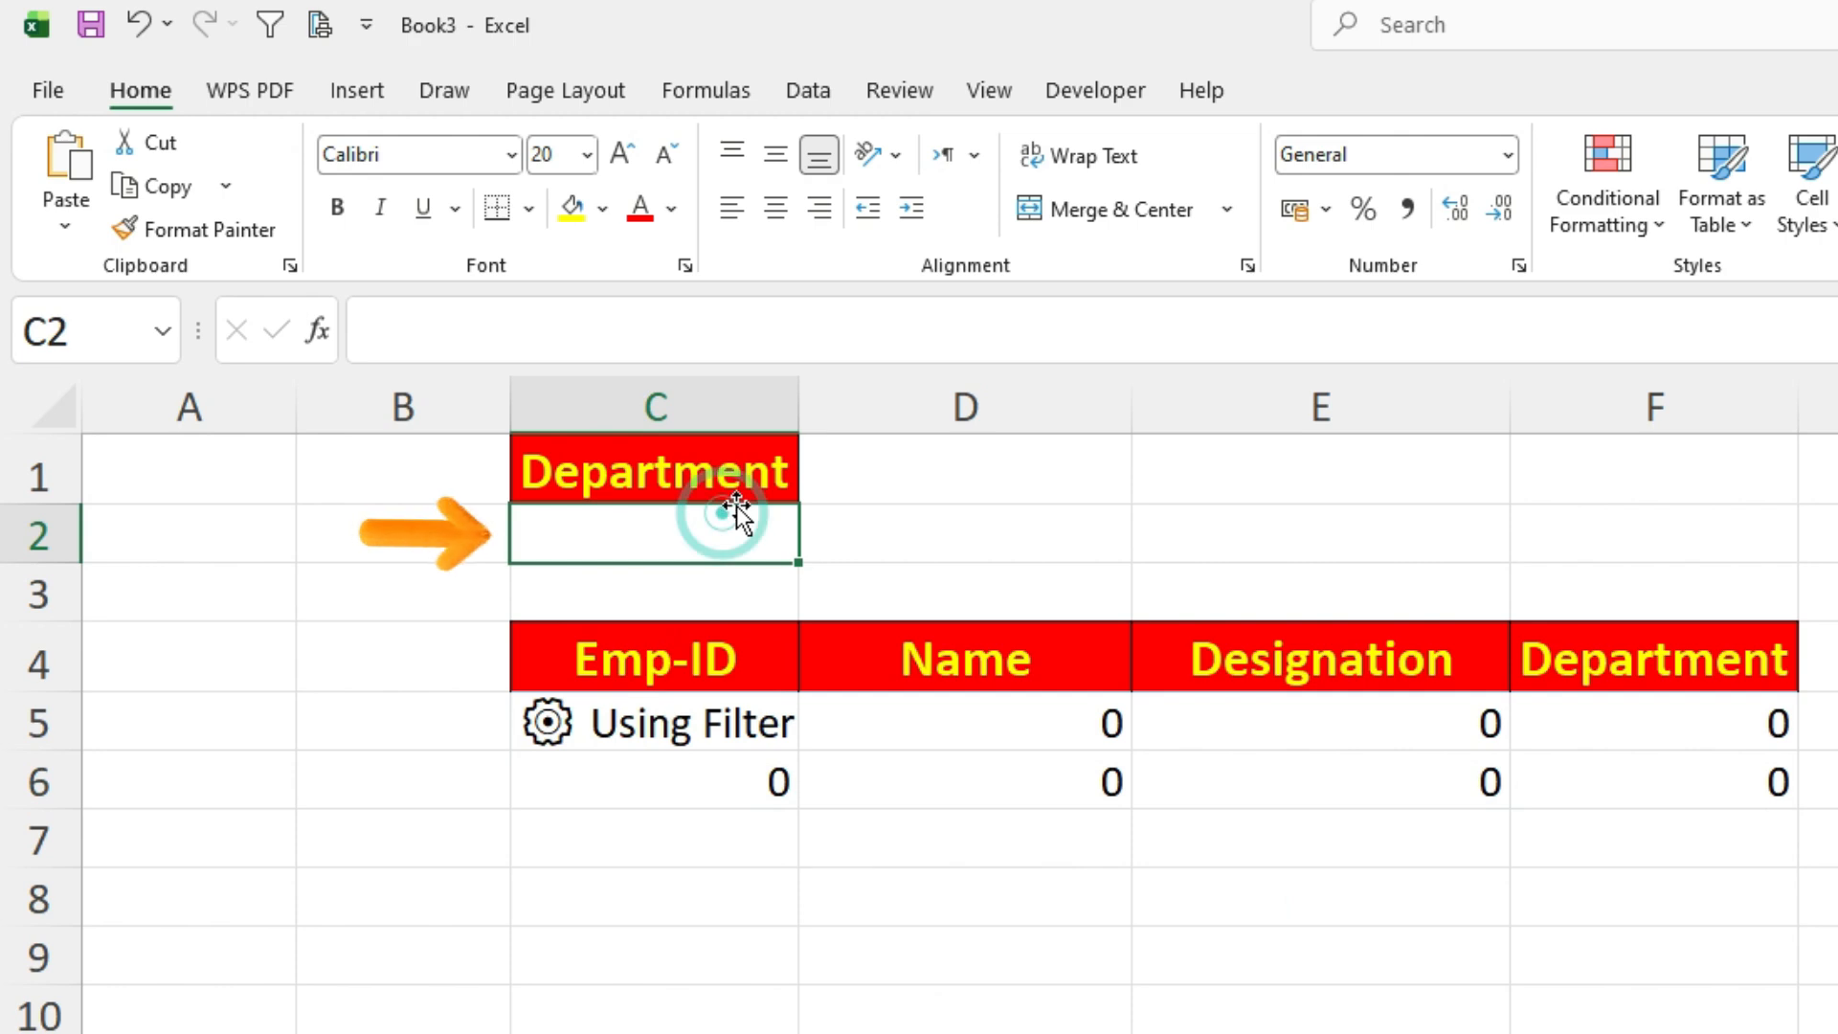
text(HR)
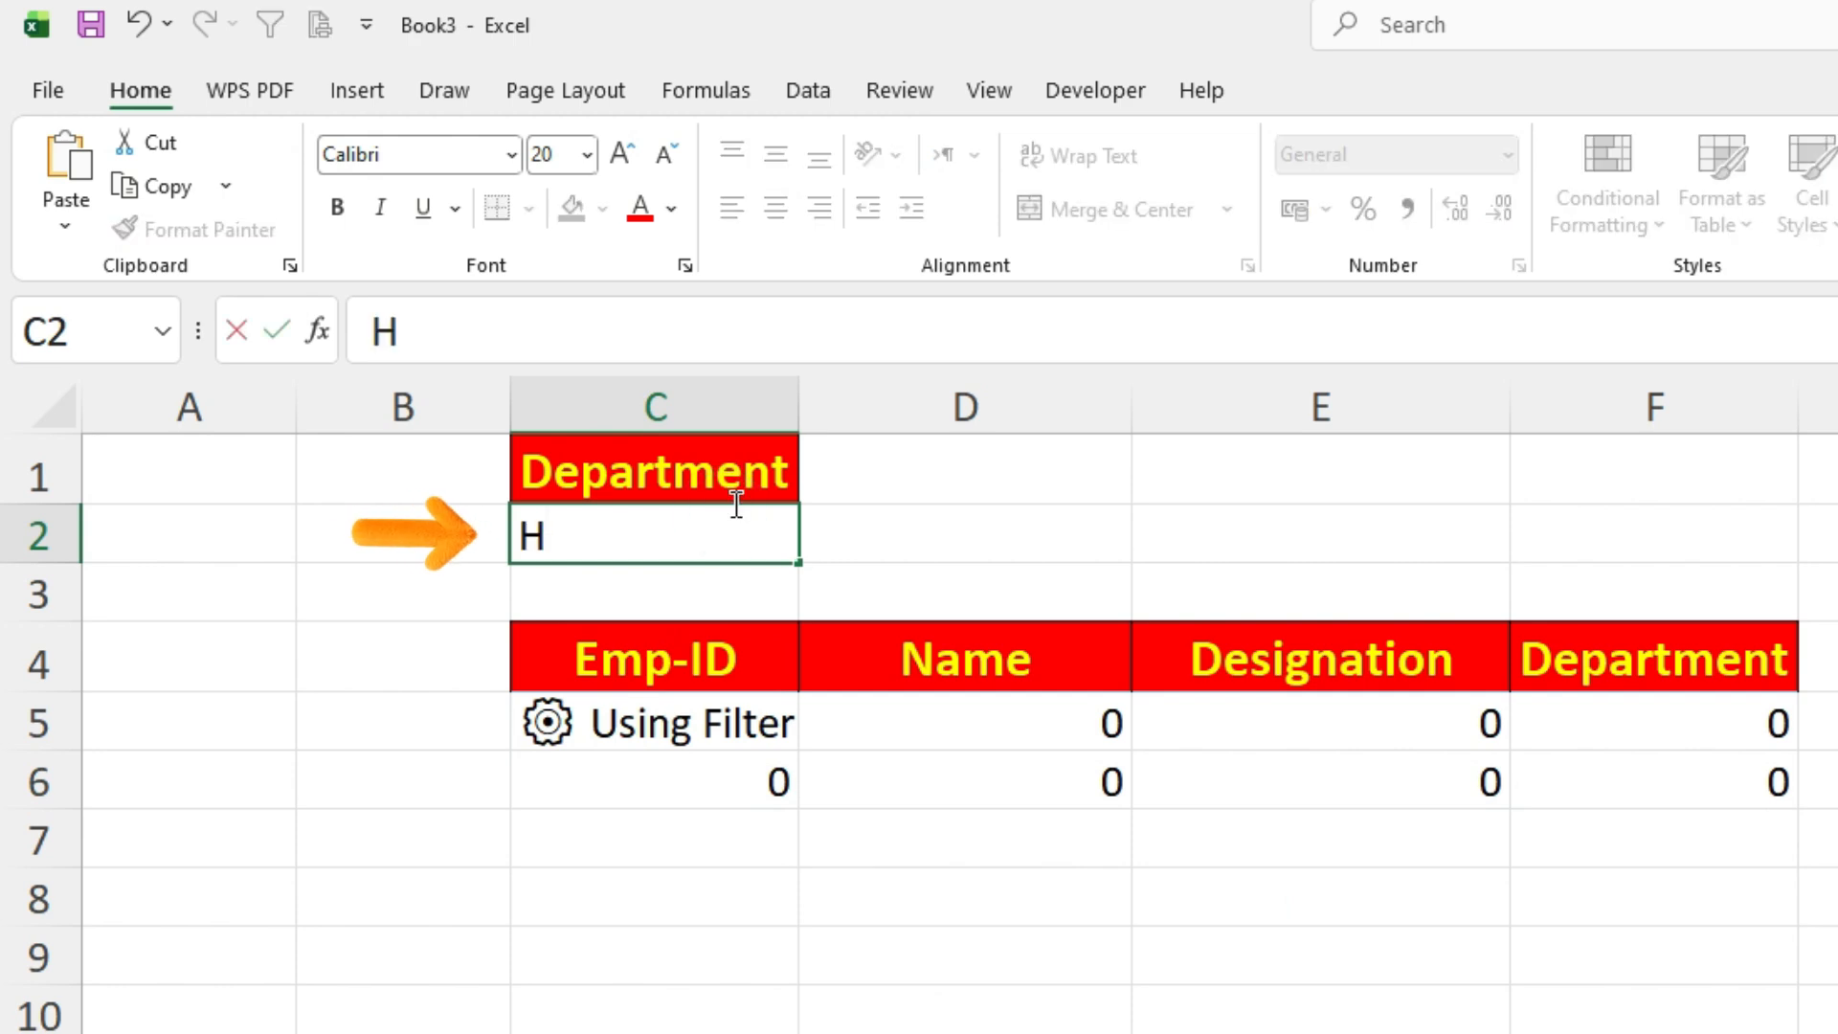
key(Return)
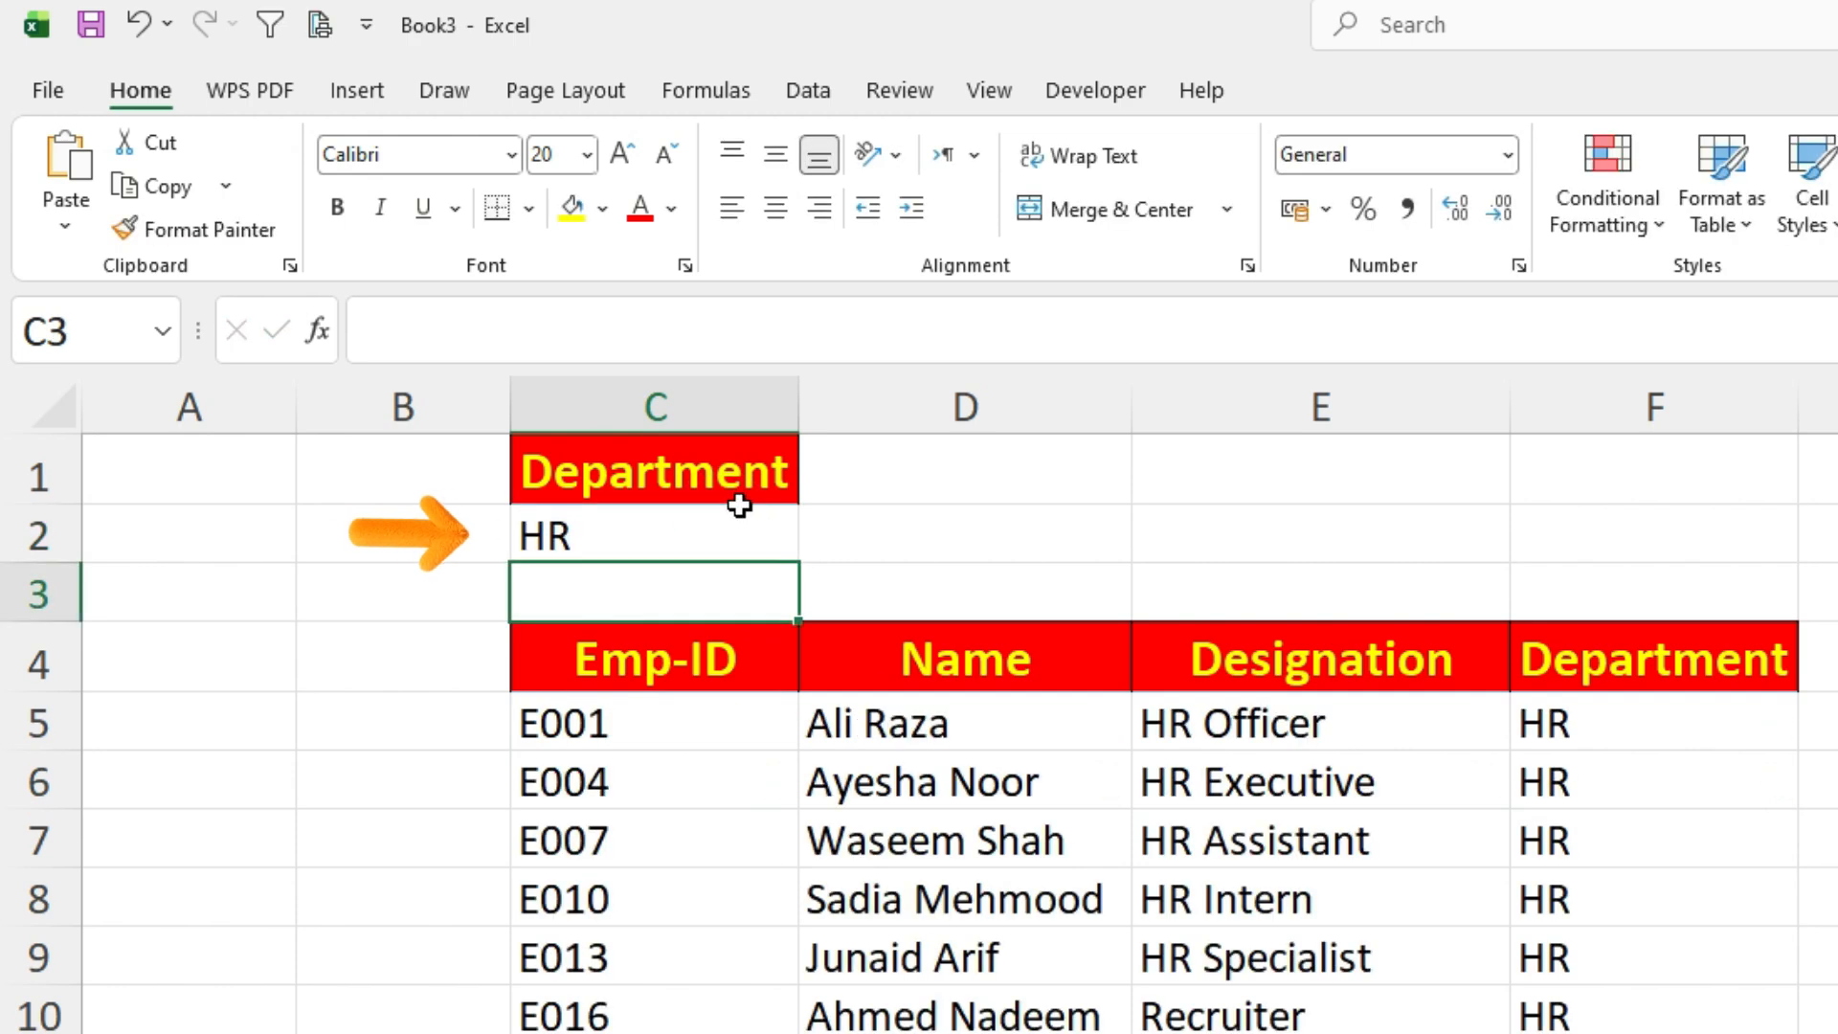
Replace the department in cell C2 with IT
double_click(600, 538)
key(BackSpace)
key(Delete)
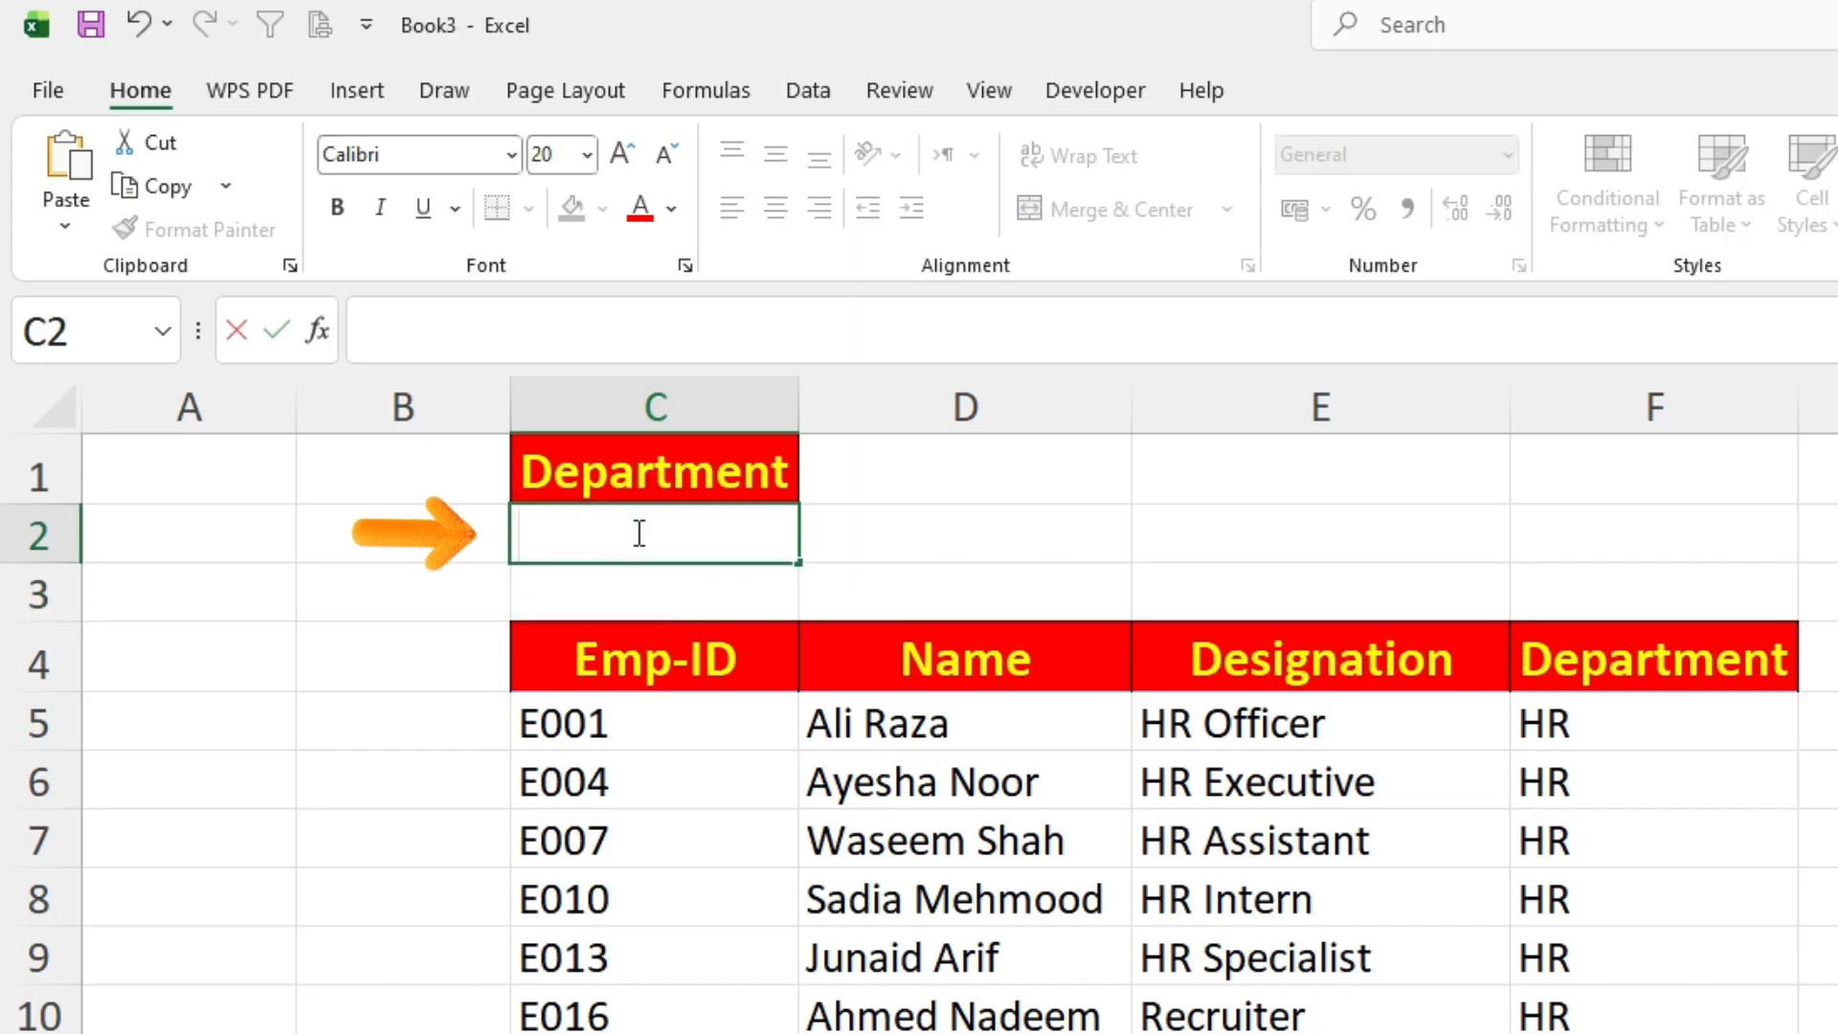
text(IT)
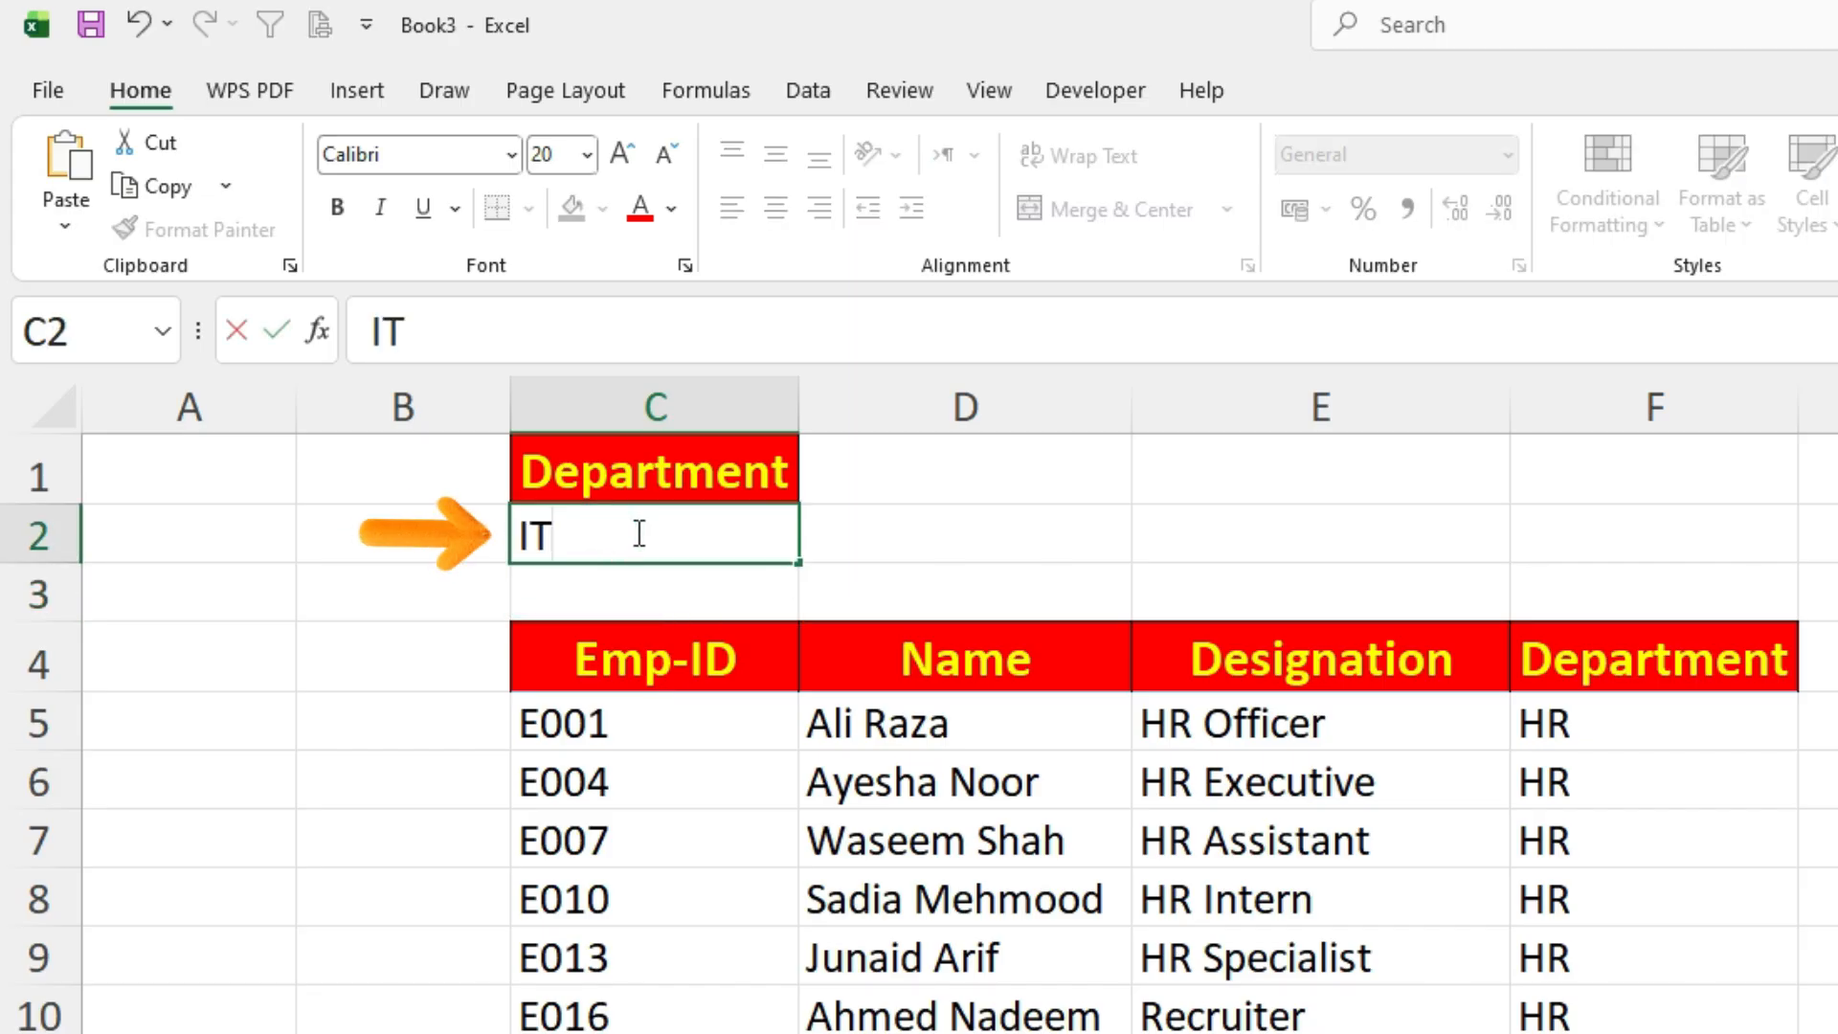
key(Return)
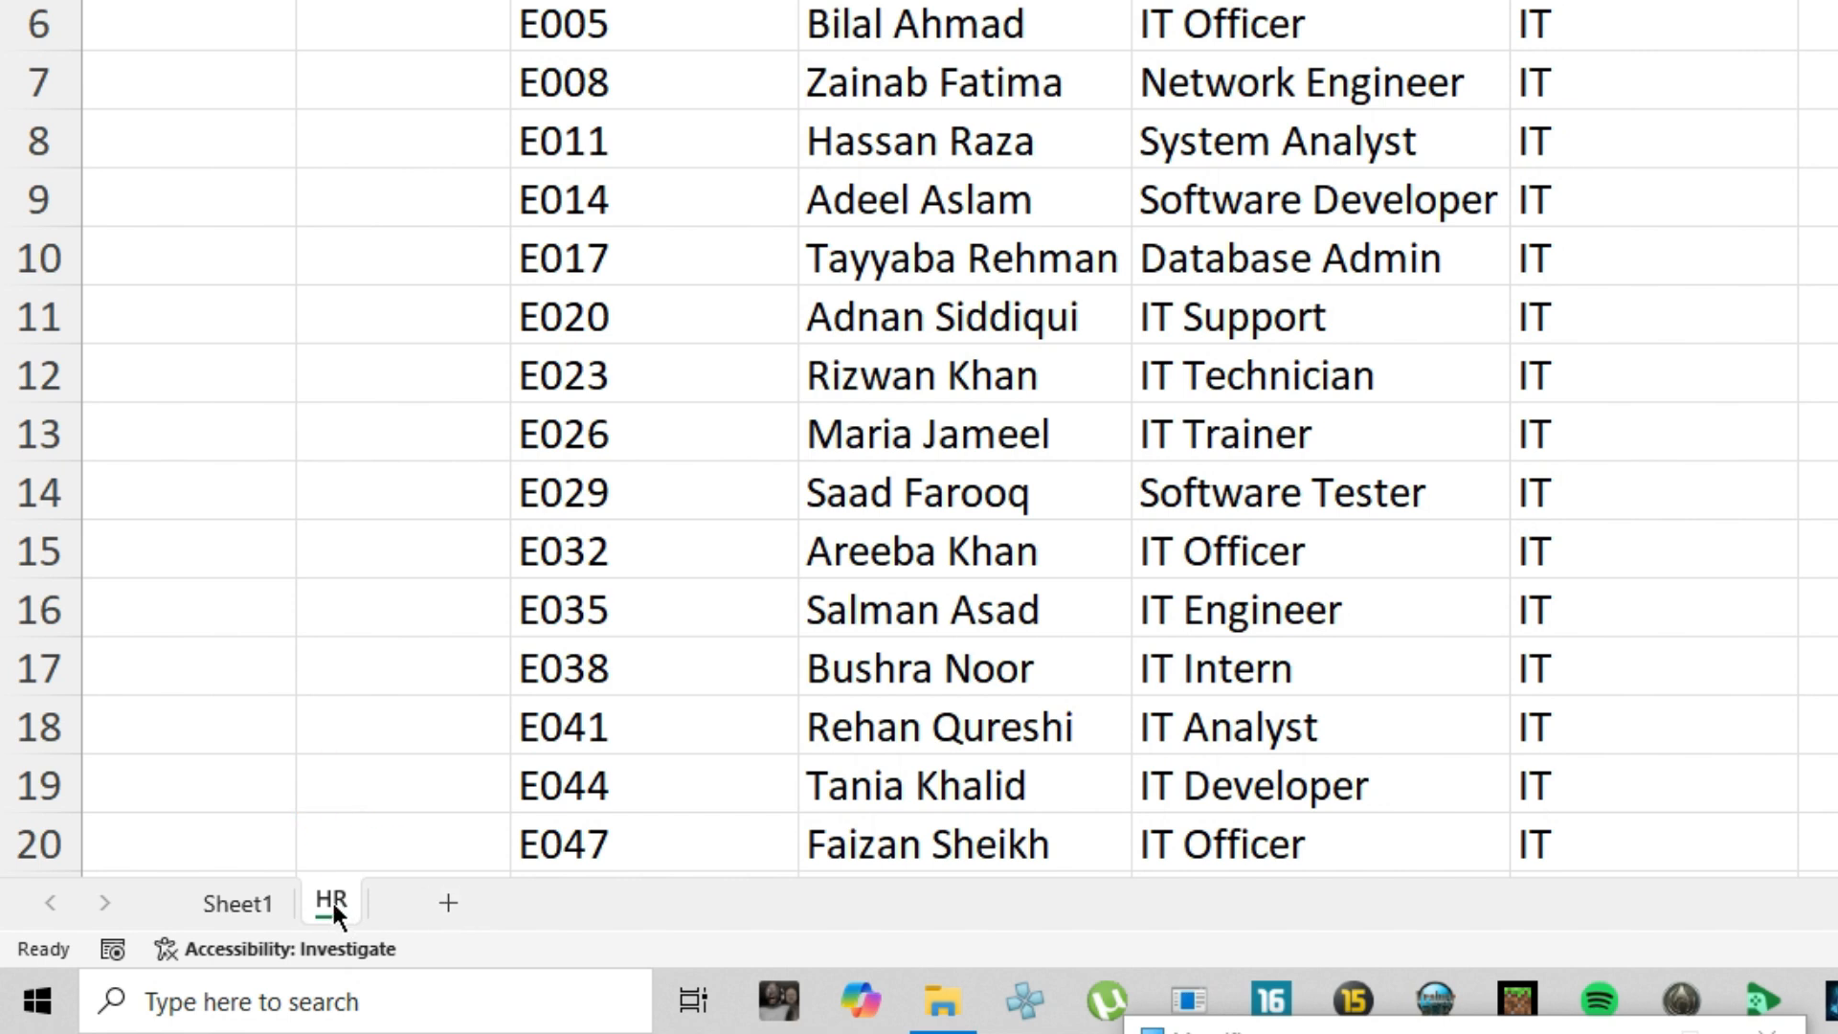
Duplicate the HR sheet and rename the copy IT
drag(331, 899, 406, 919)
double_click(410, 985)
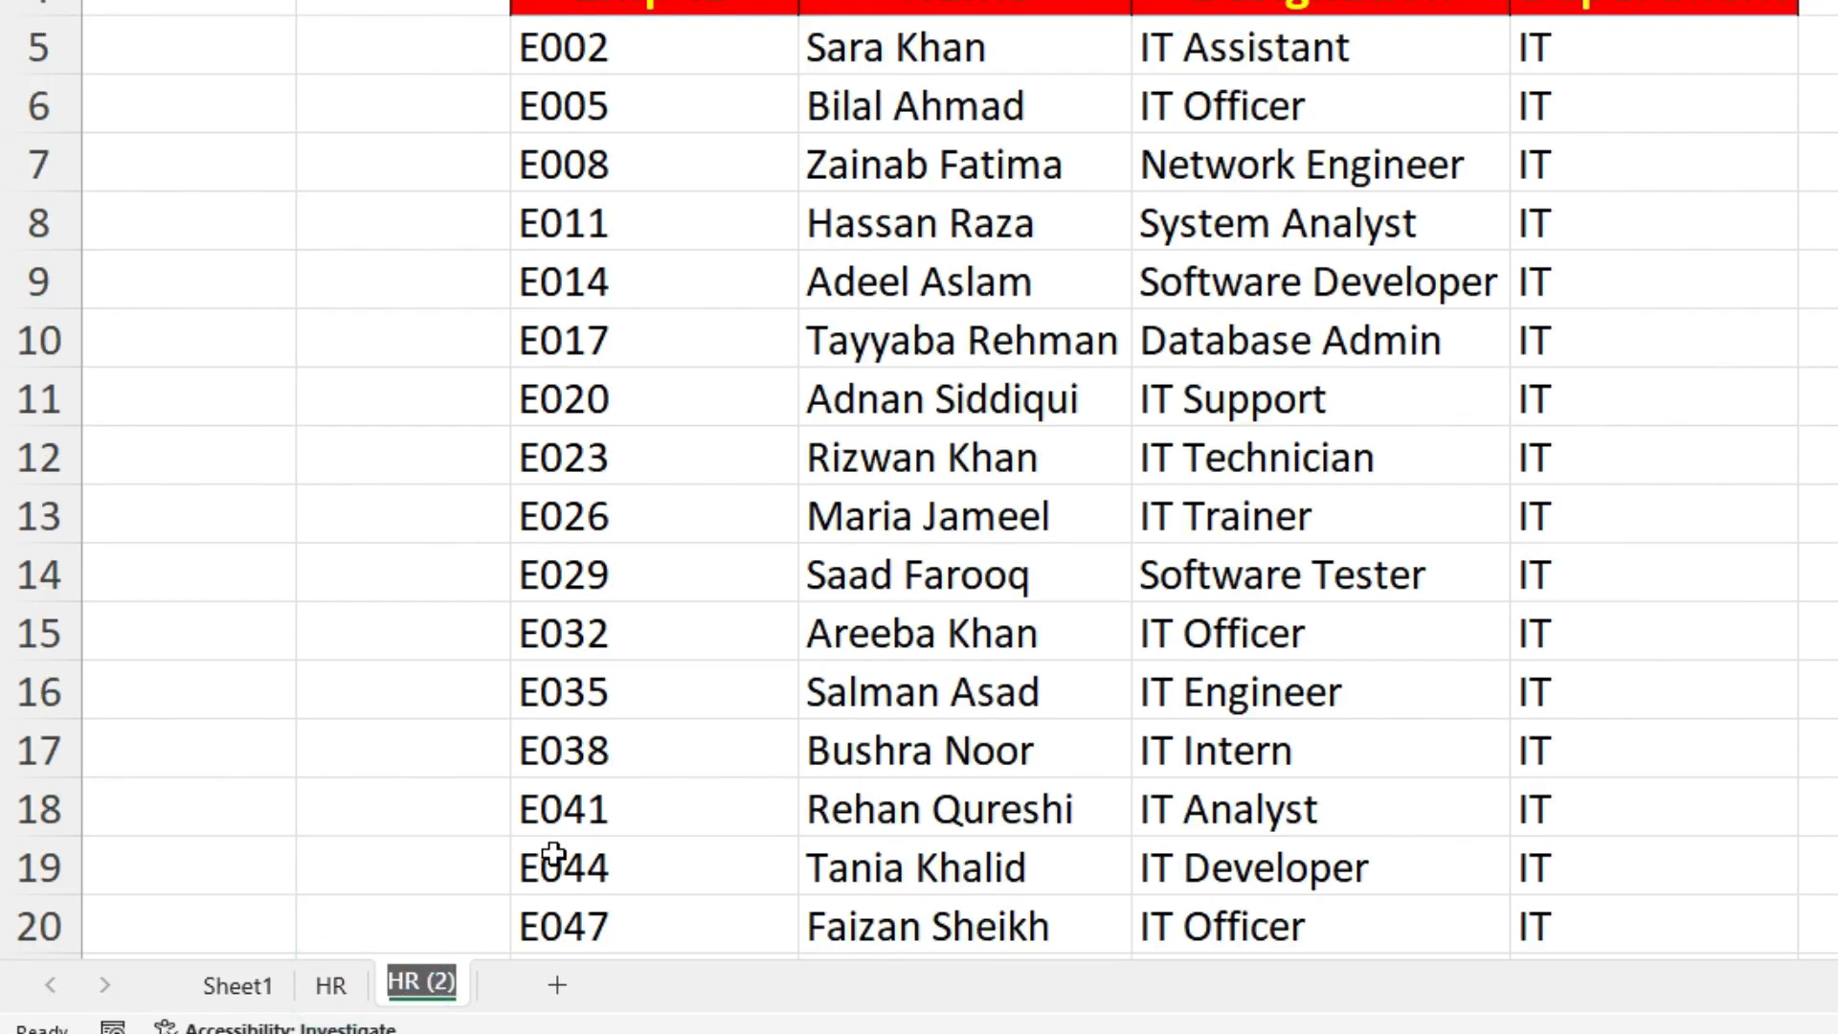
key(BackSpace)
text(IT)
key(Return)
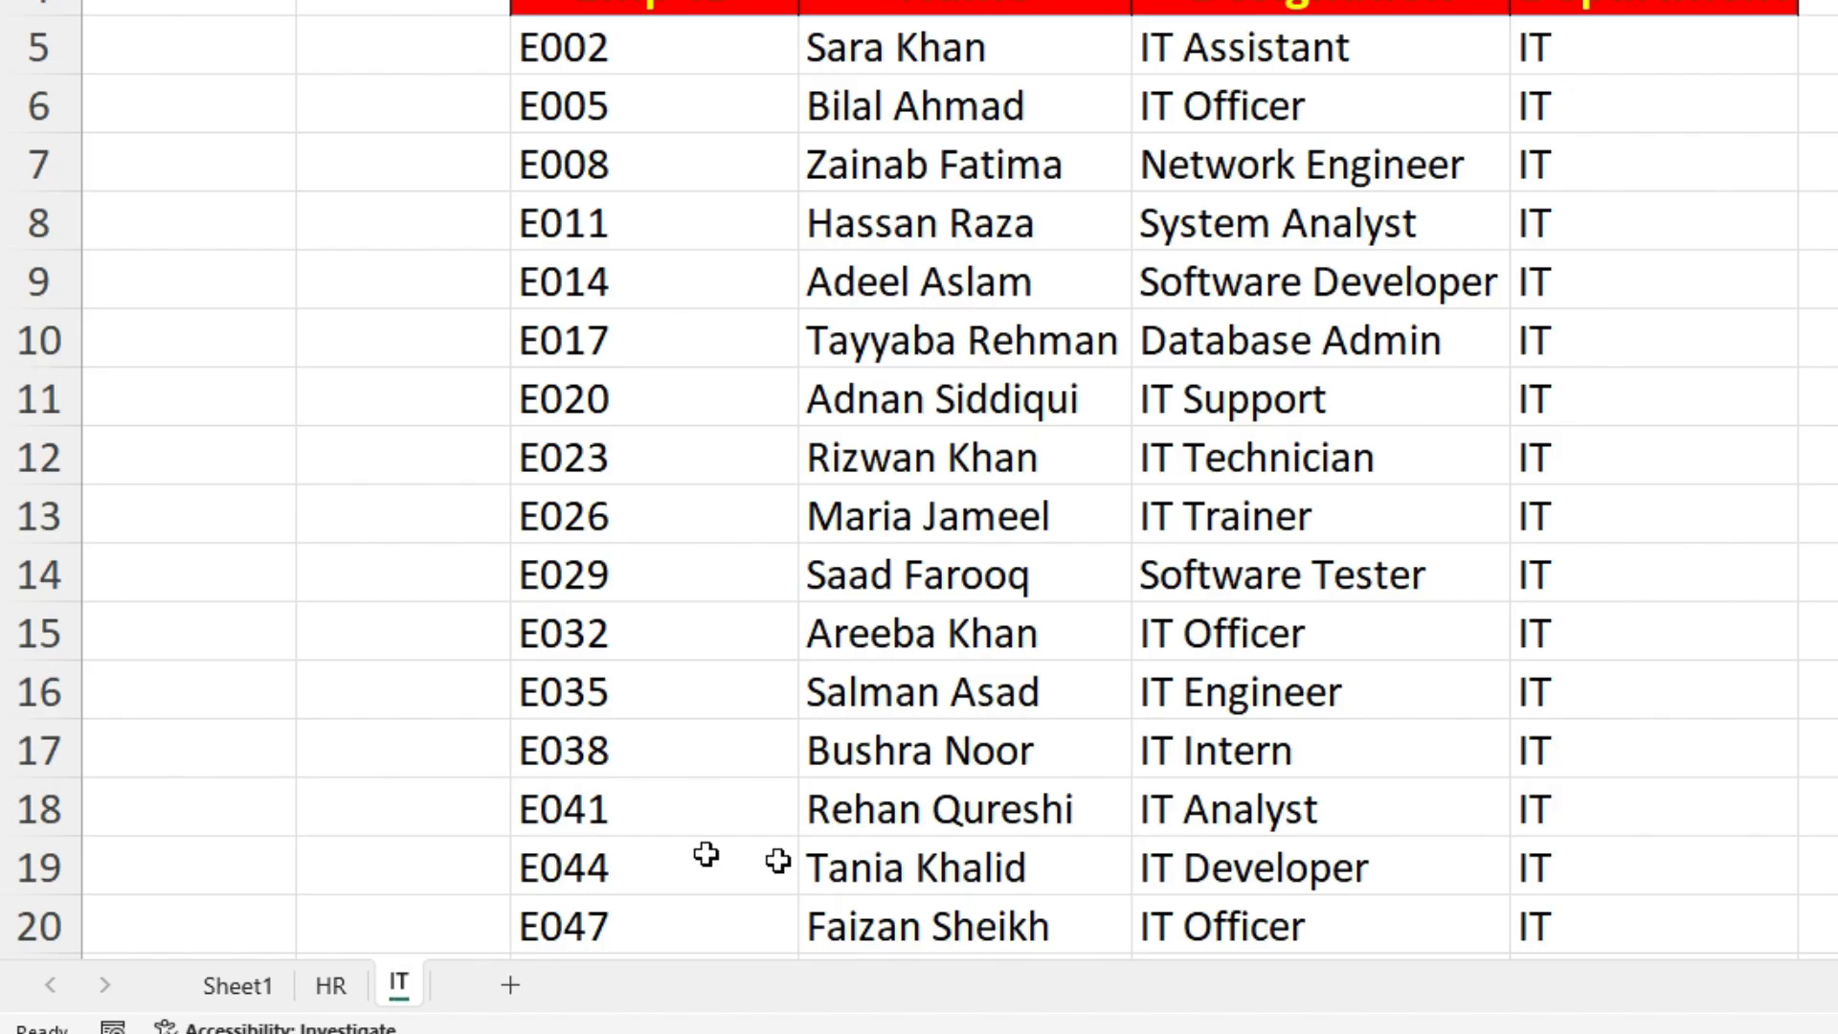
Duplicate the IT sheet and rename the copy Admin
drag(398, 993, 484, 987)
double_click(477, 984)
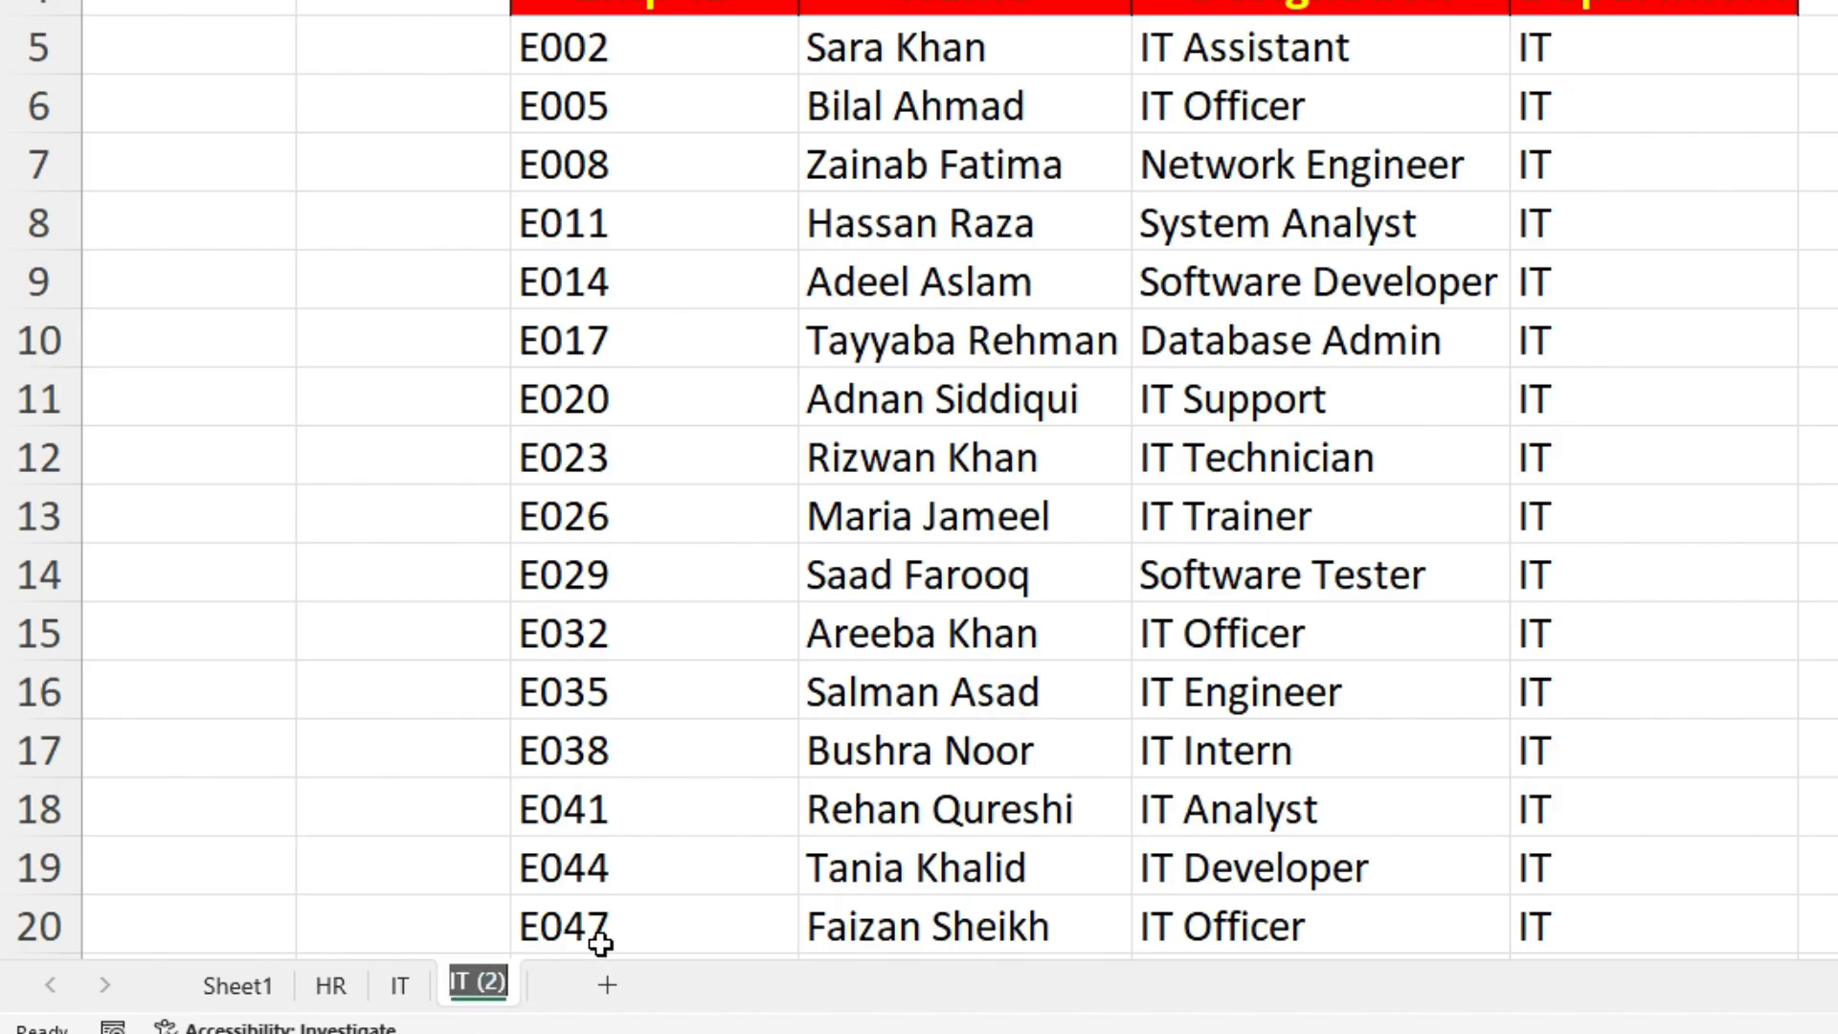
text(As)
text(dmin)
key(Return)
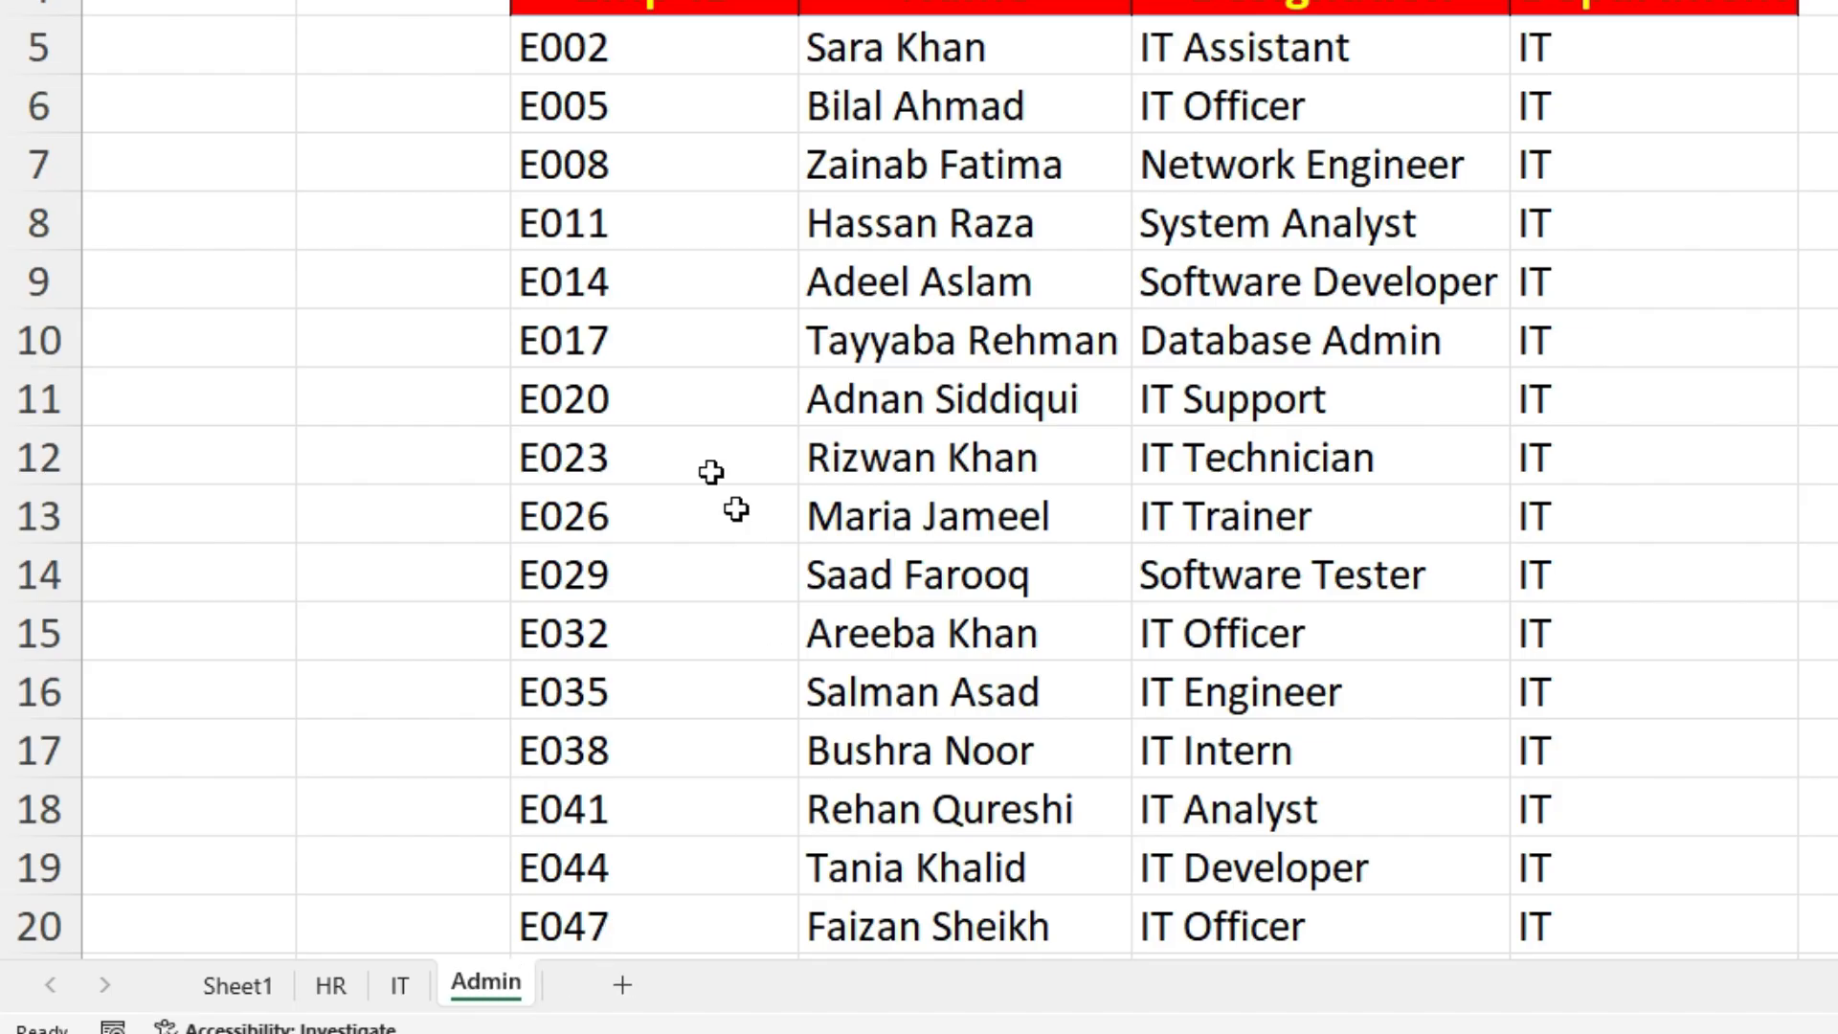
Set the department in cell C2 of the Admin sheet to Admin
scroll(709, 472, up, 2)
click(670, 330)
text(Admin)
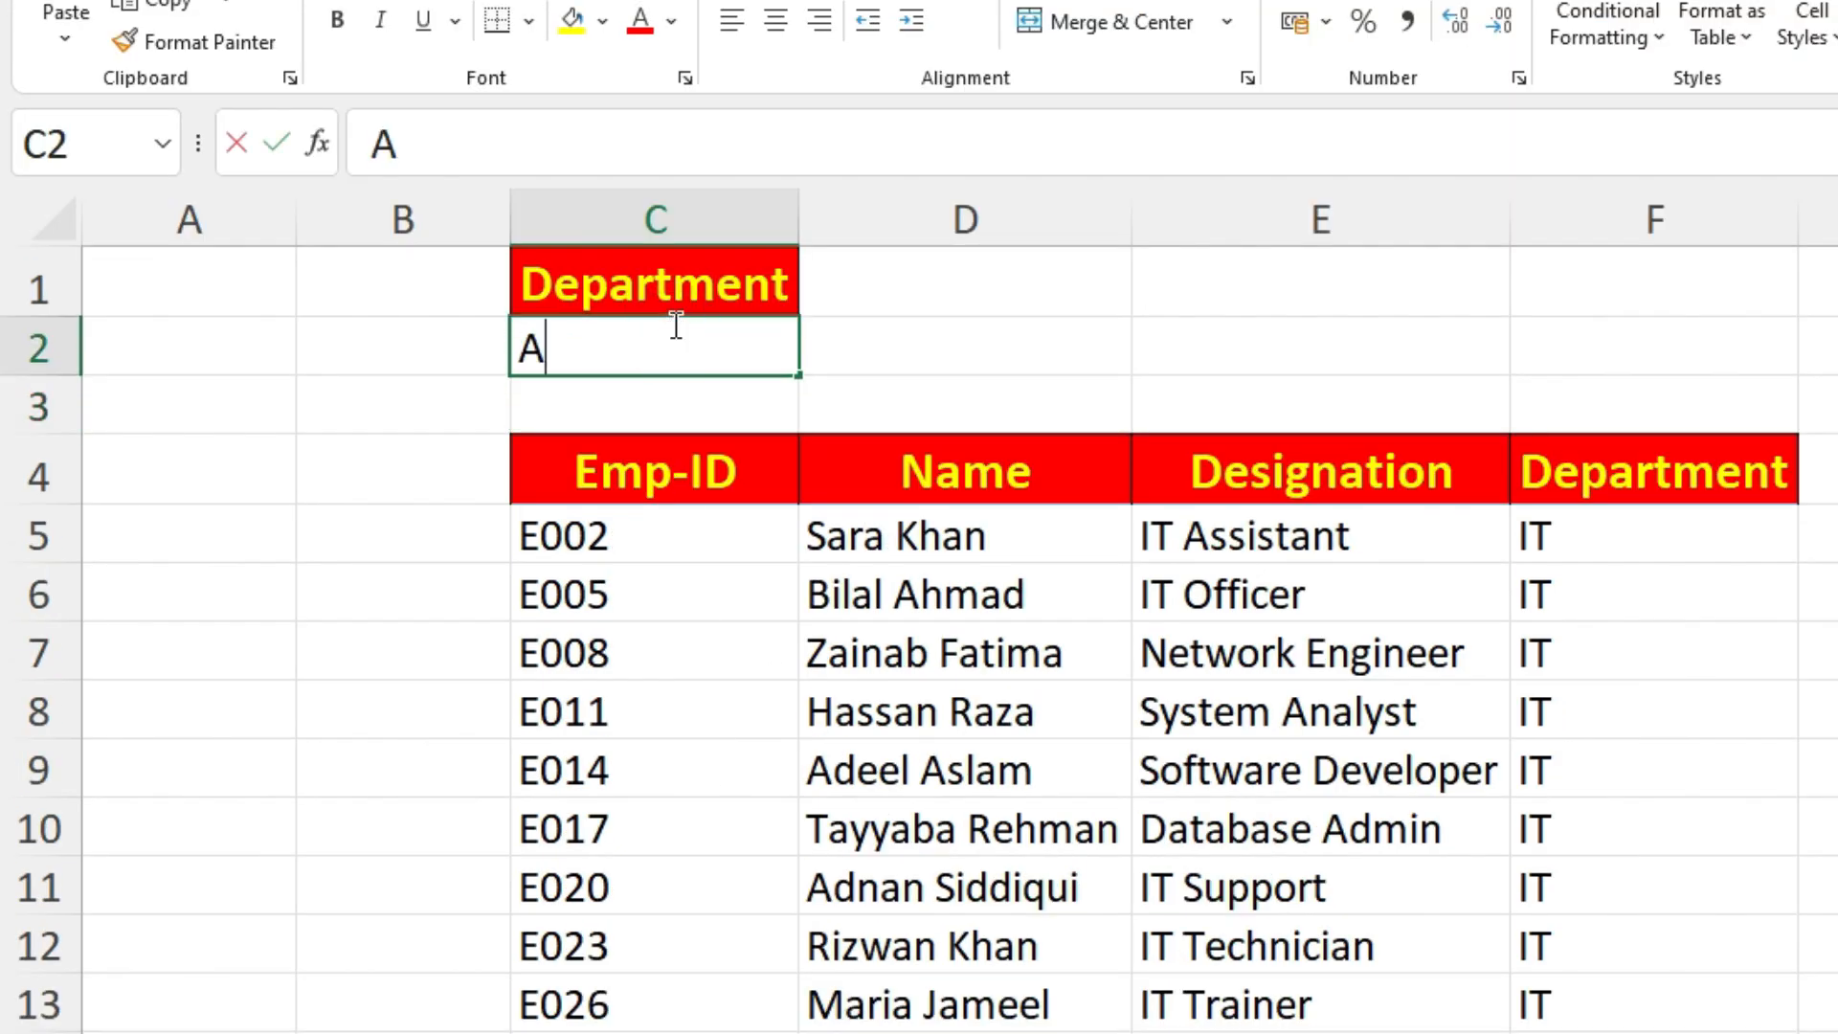
key(Return)
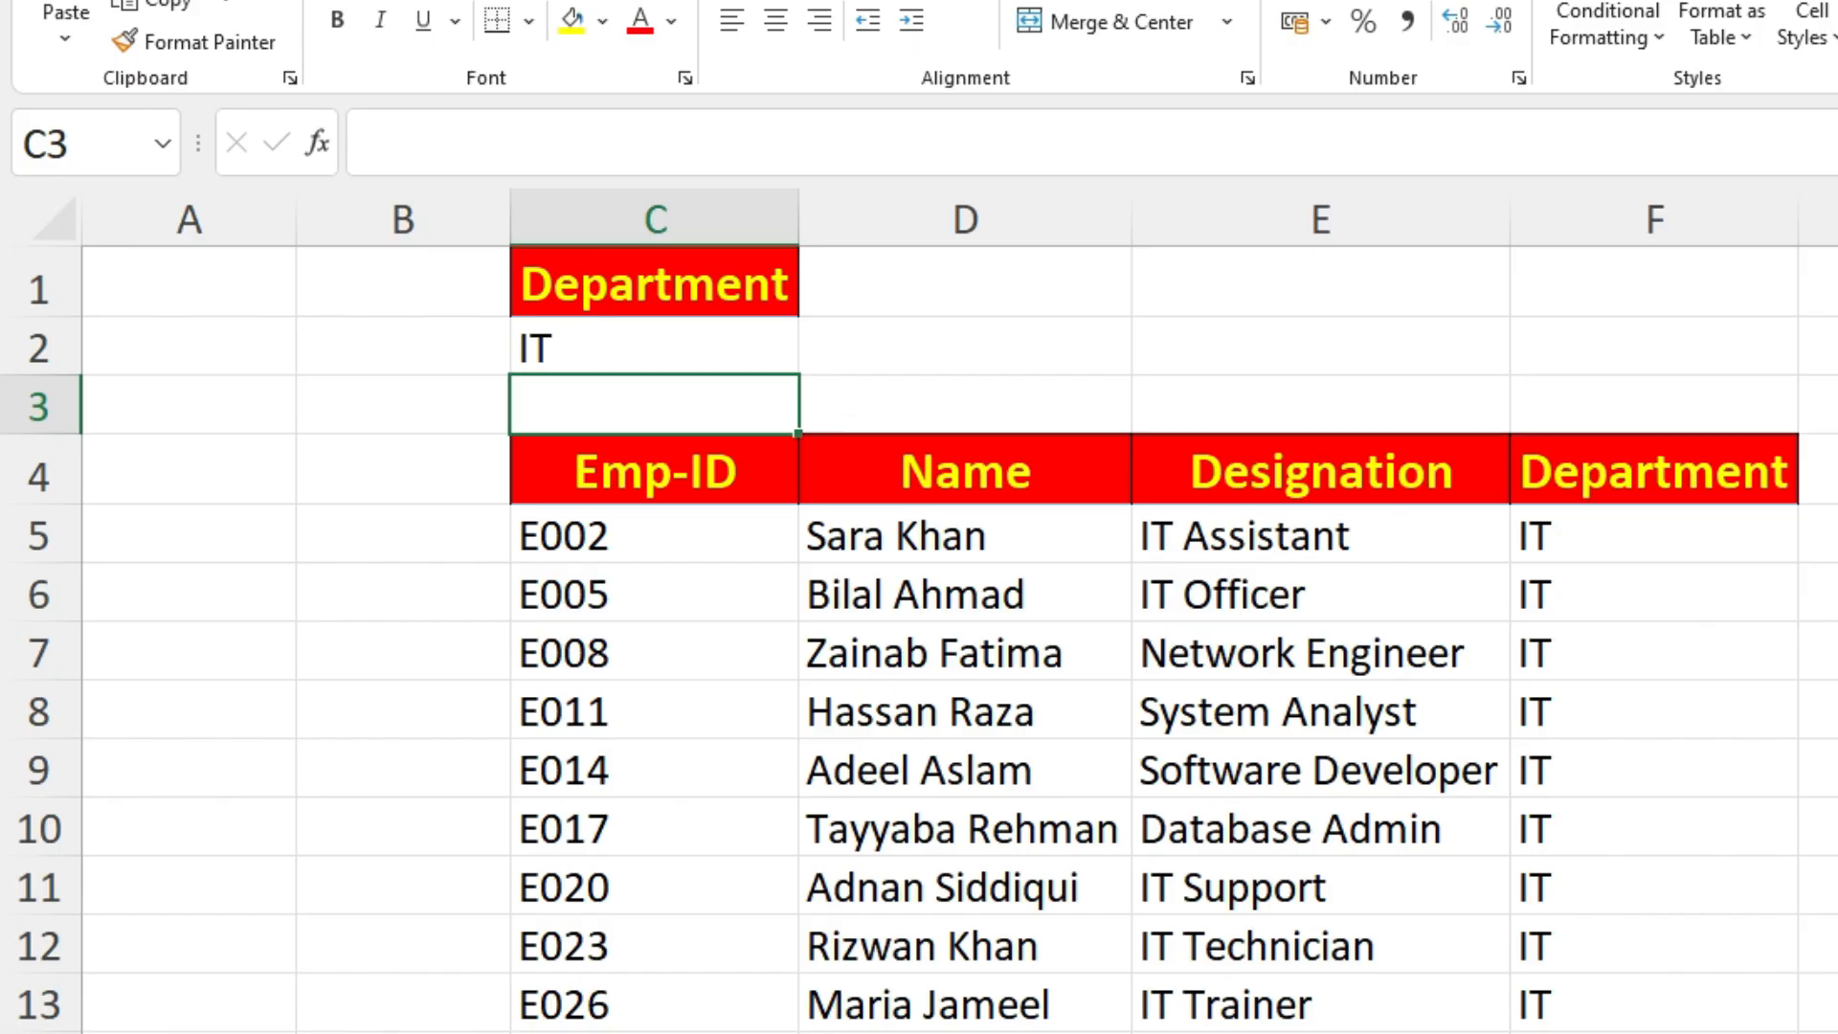
Set the department in cell C2 of the HR sheet to HR
click(603, 354)
text(HR)
key(Return)
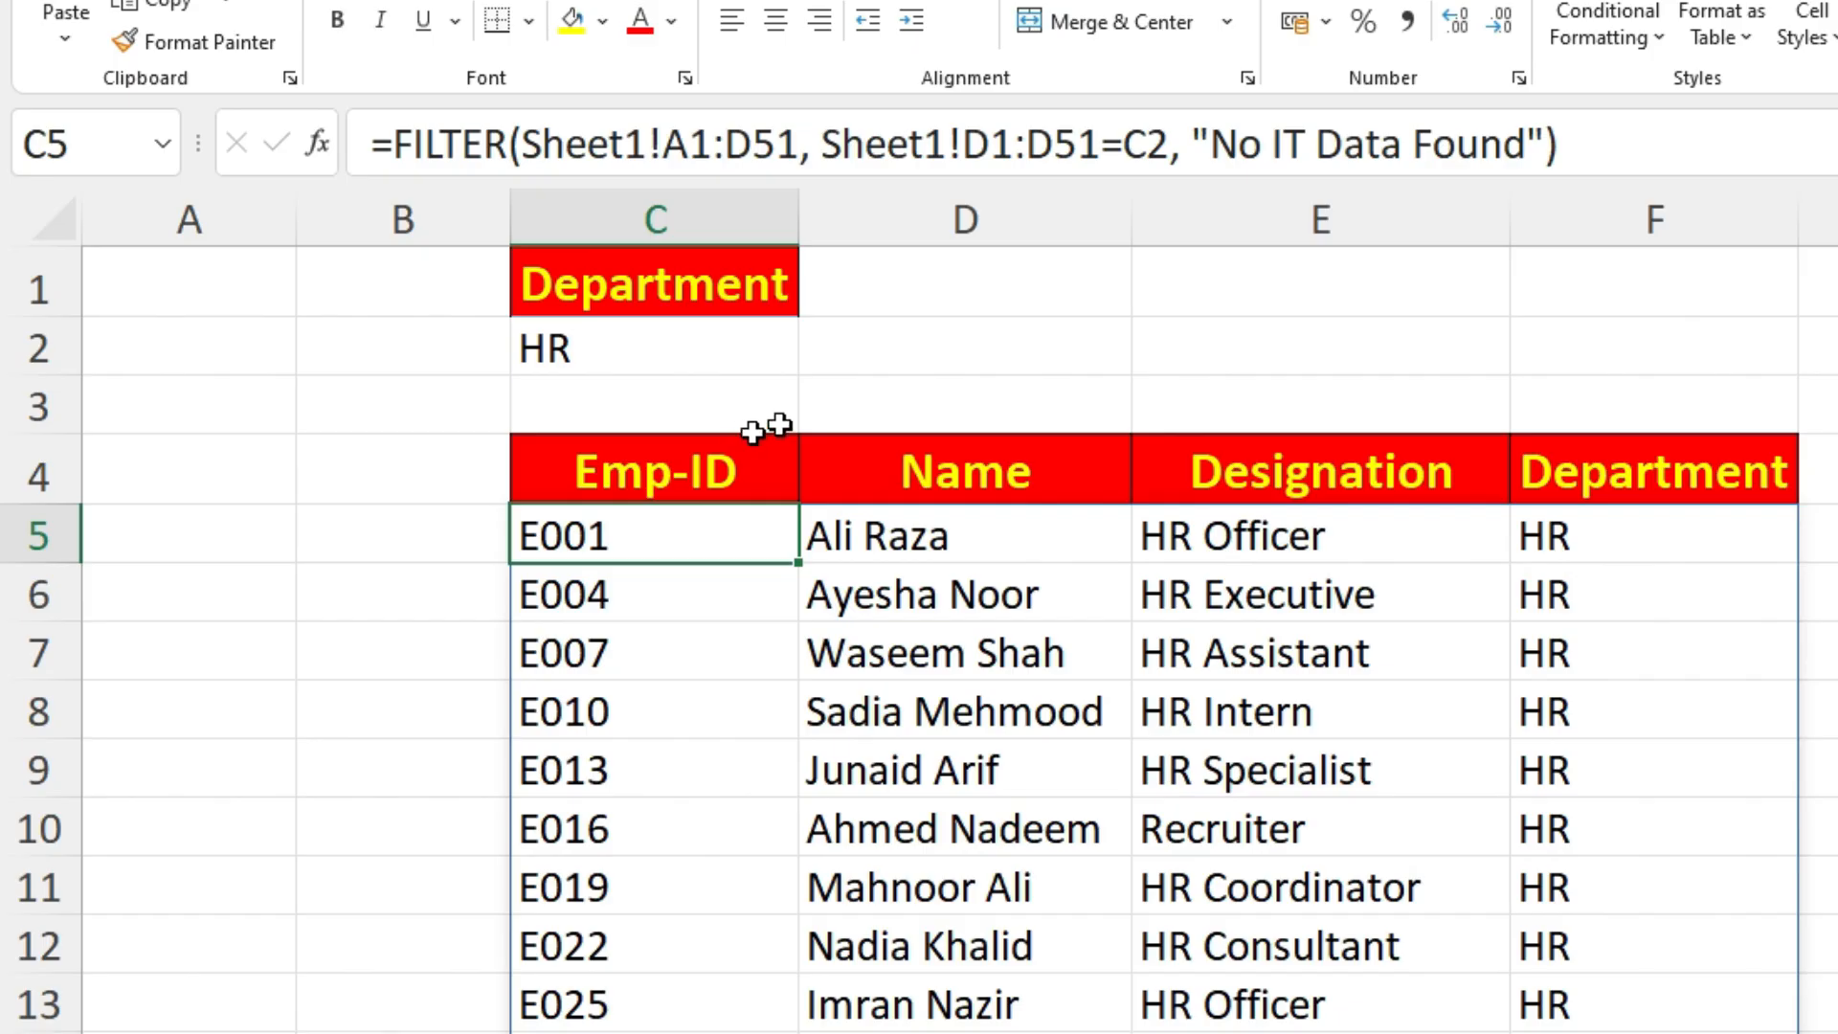
Check which cell the FILTER formula in C5 of the HR sheet uses as its department criterion
click(1120, 145)
drag(1122, 146, 1170, 145)
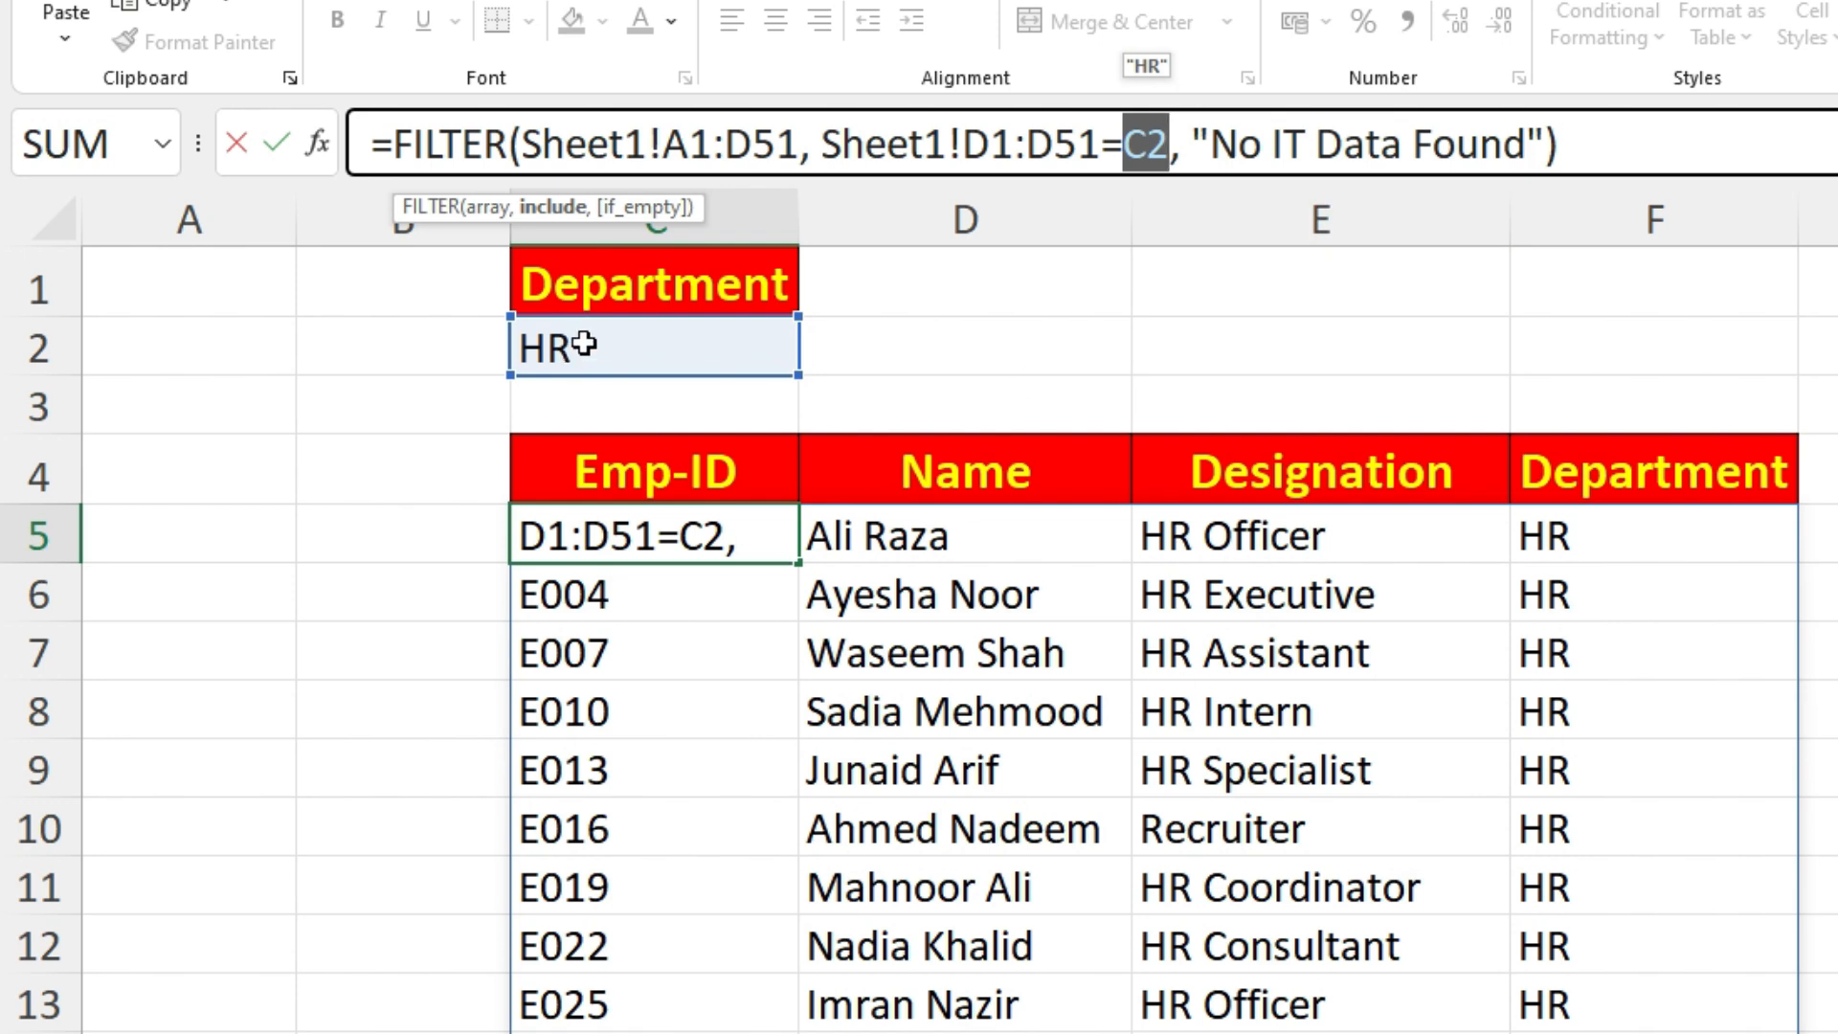
key(Return)
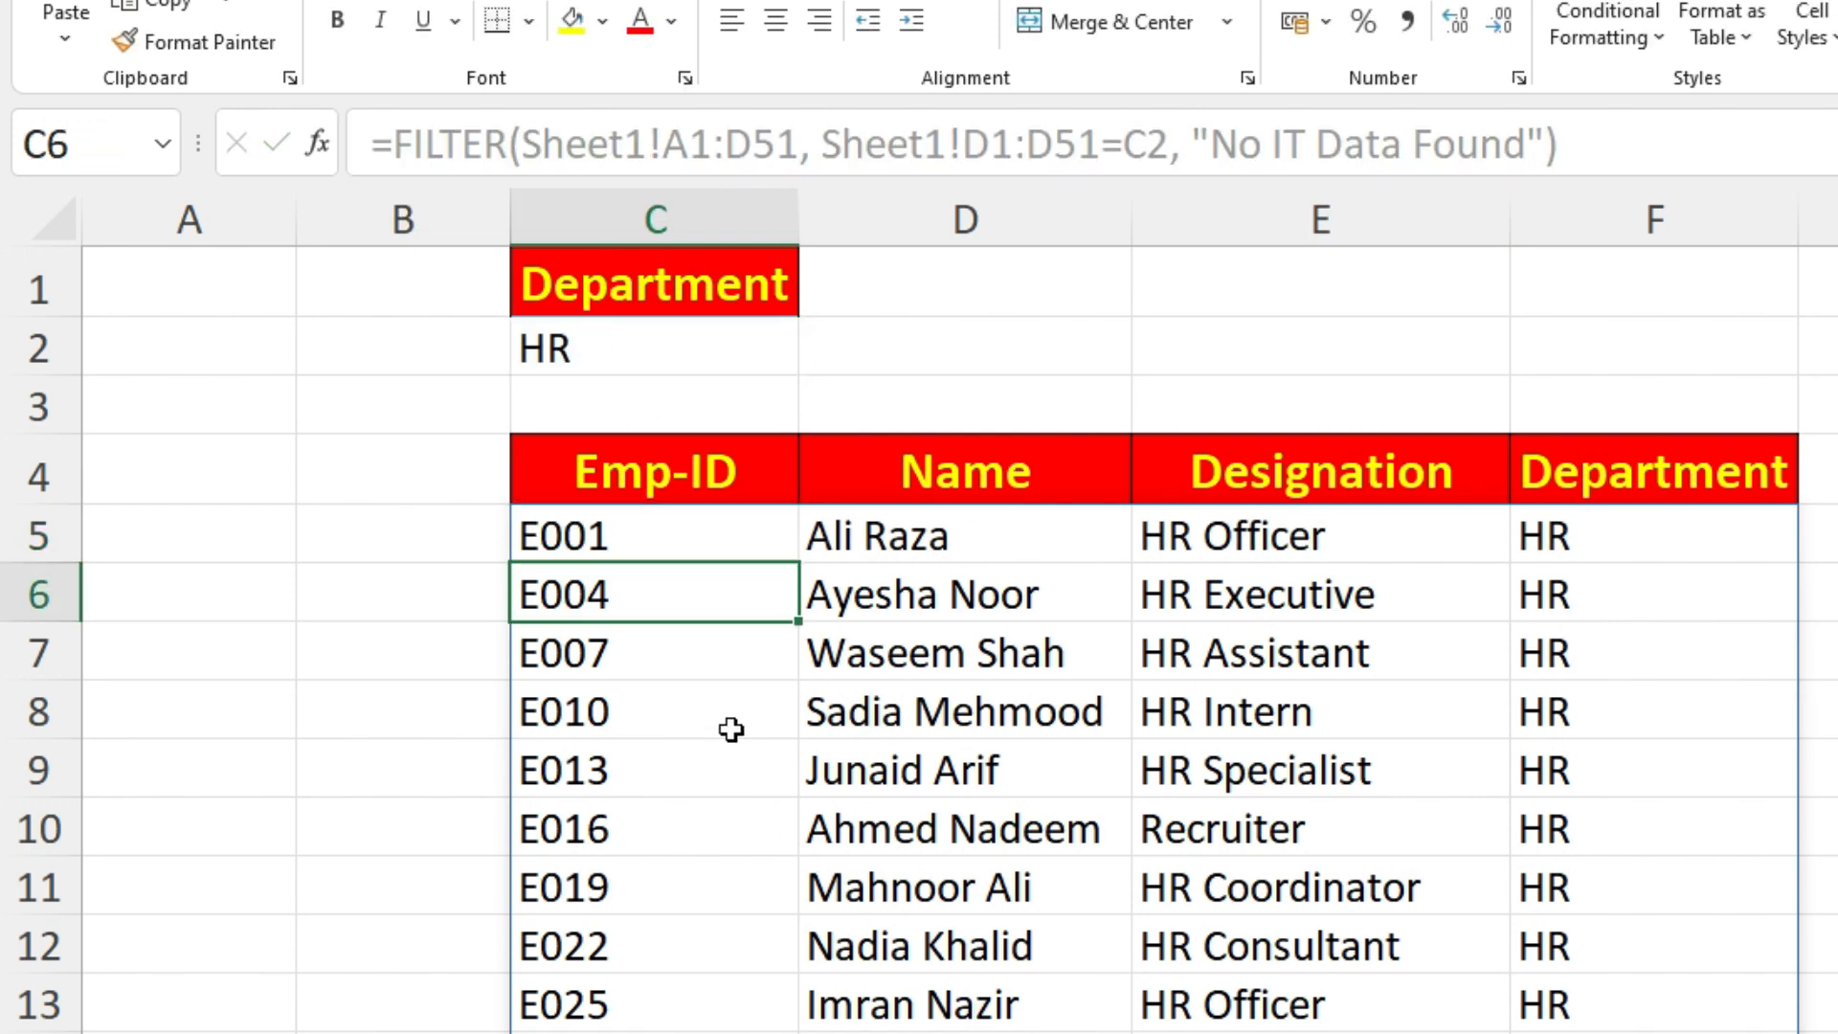